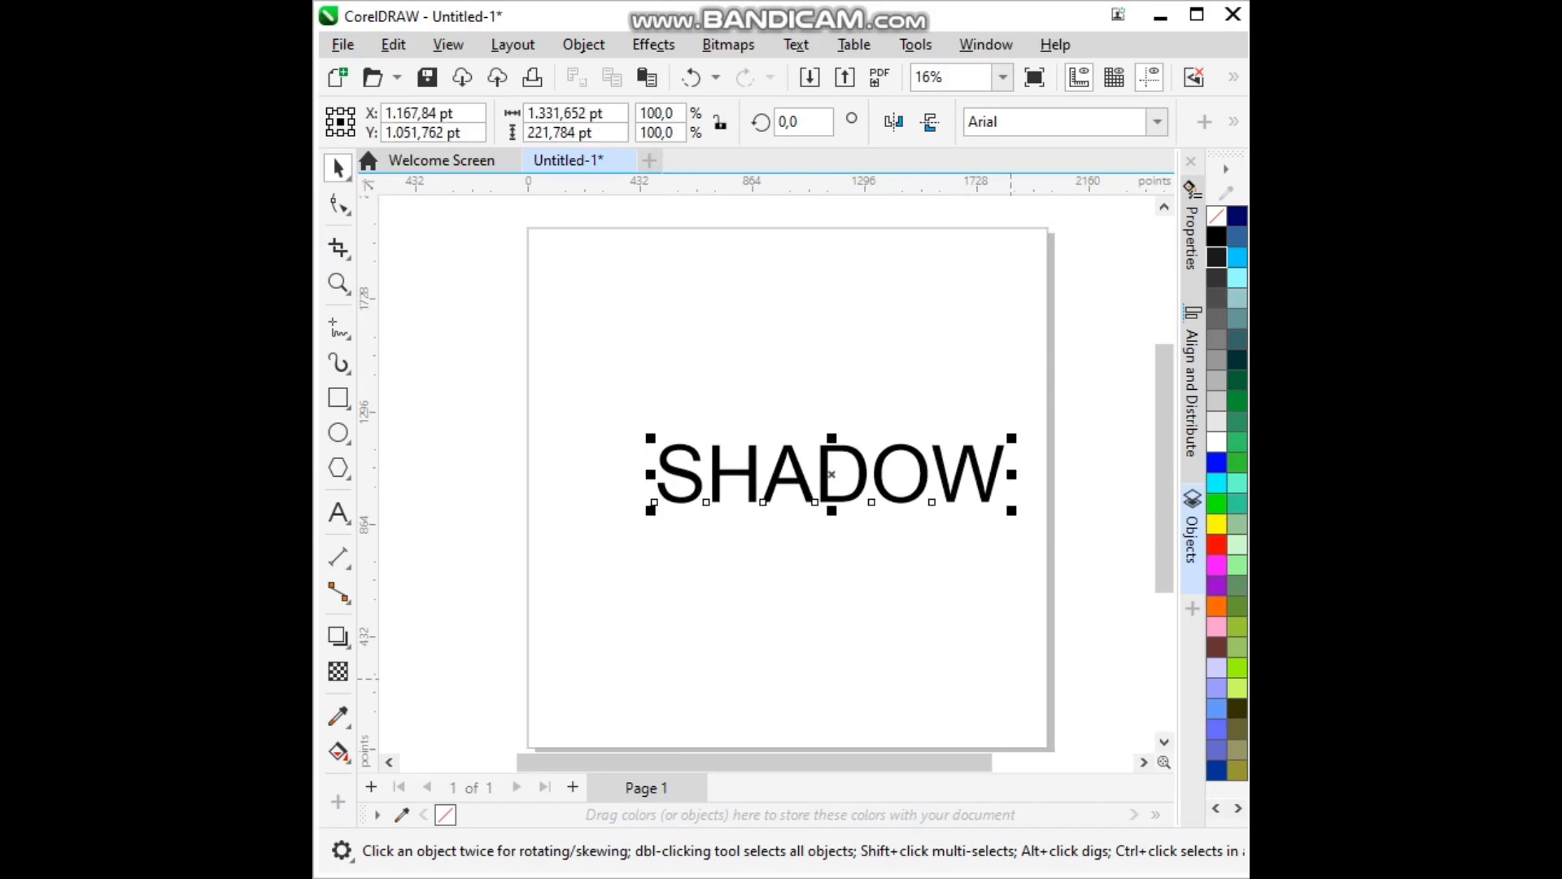
# Step: Set the SHADOW text in the CCHeroSandwichMeat font and tighten its letter spacing until the letters overlap
pyautogui.click(1157, 122)
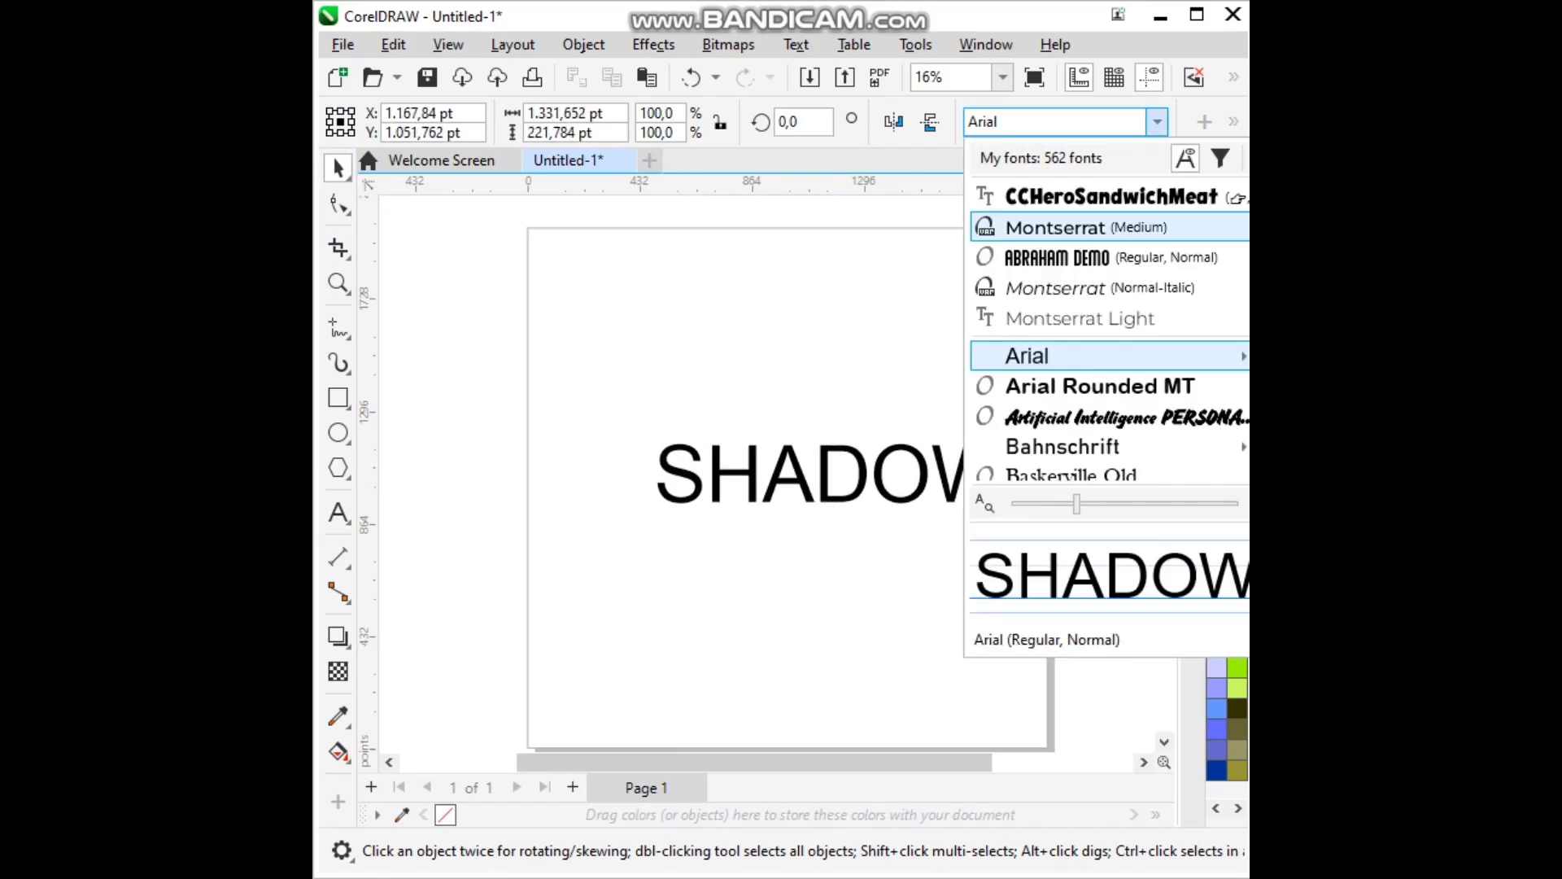
pyautogui.click(1114, 201)
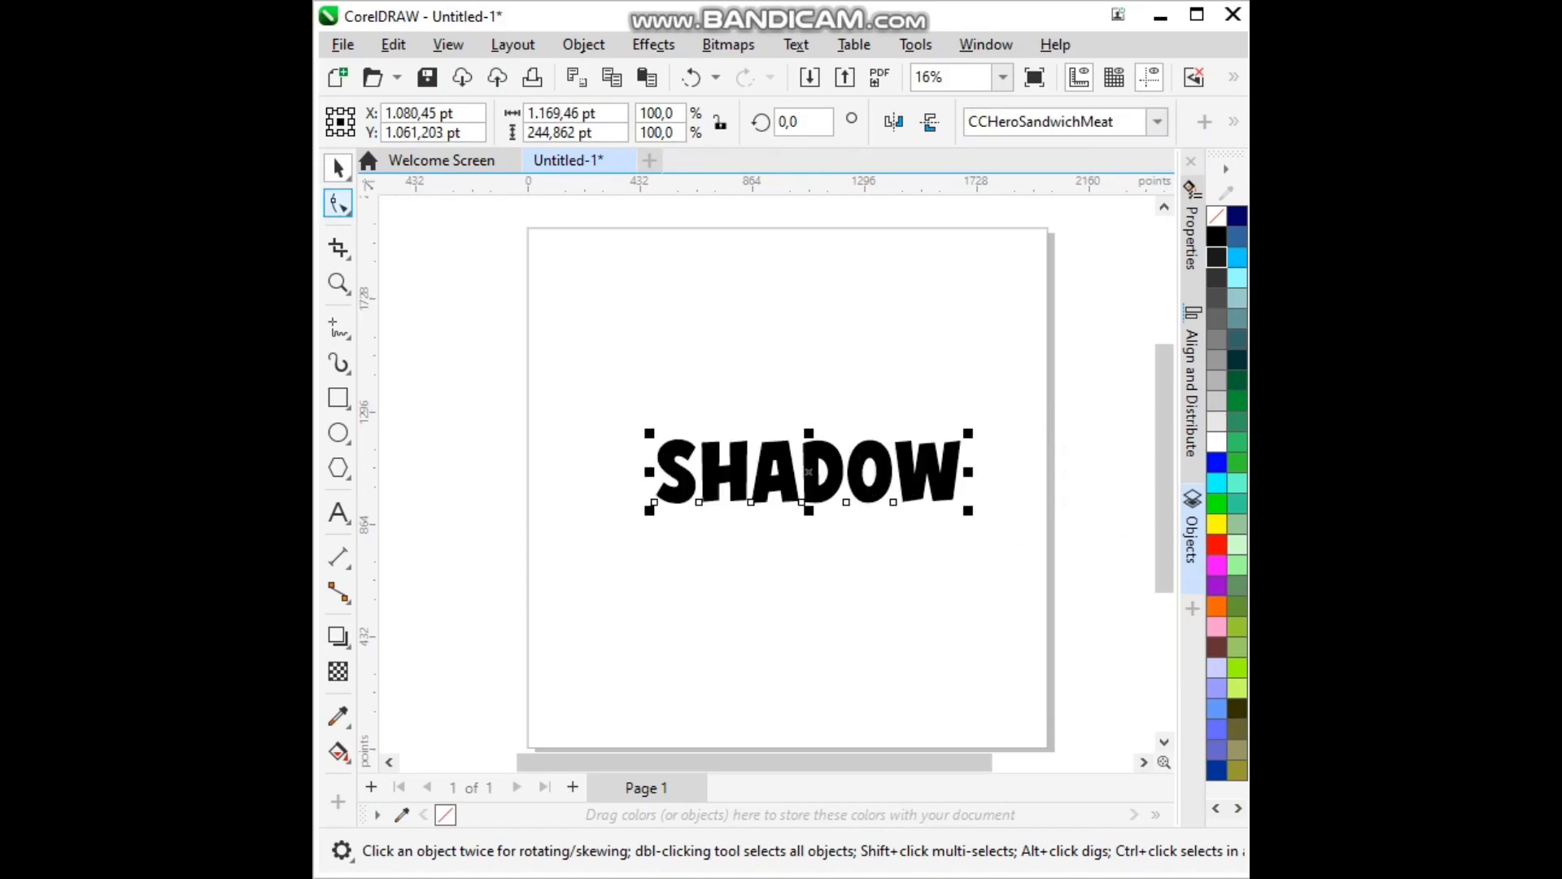
pyautogui.click(339, 205)
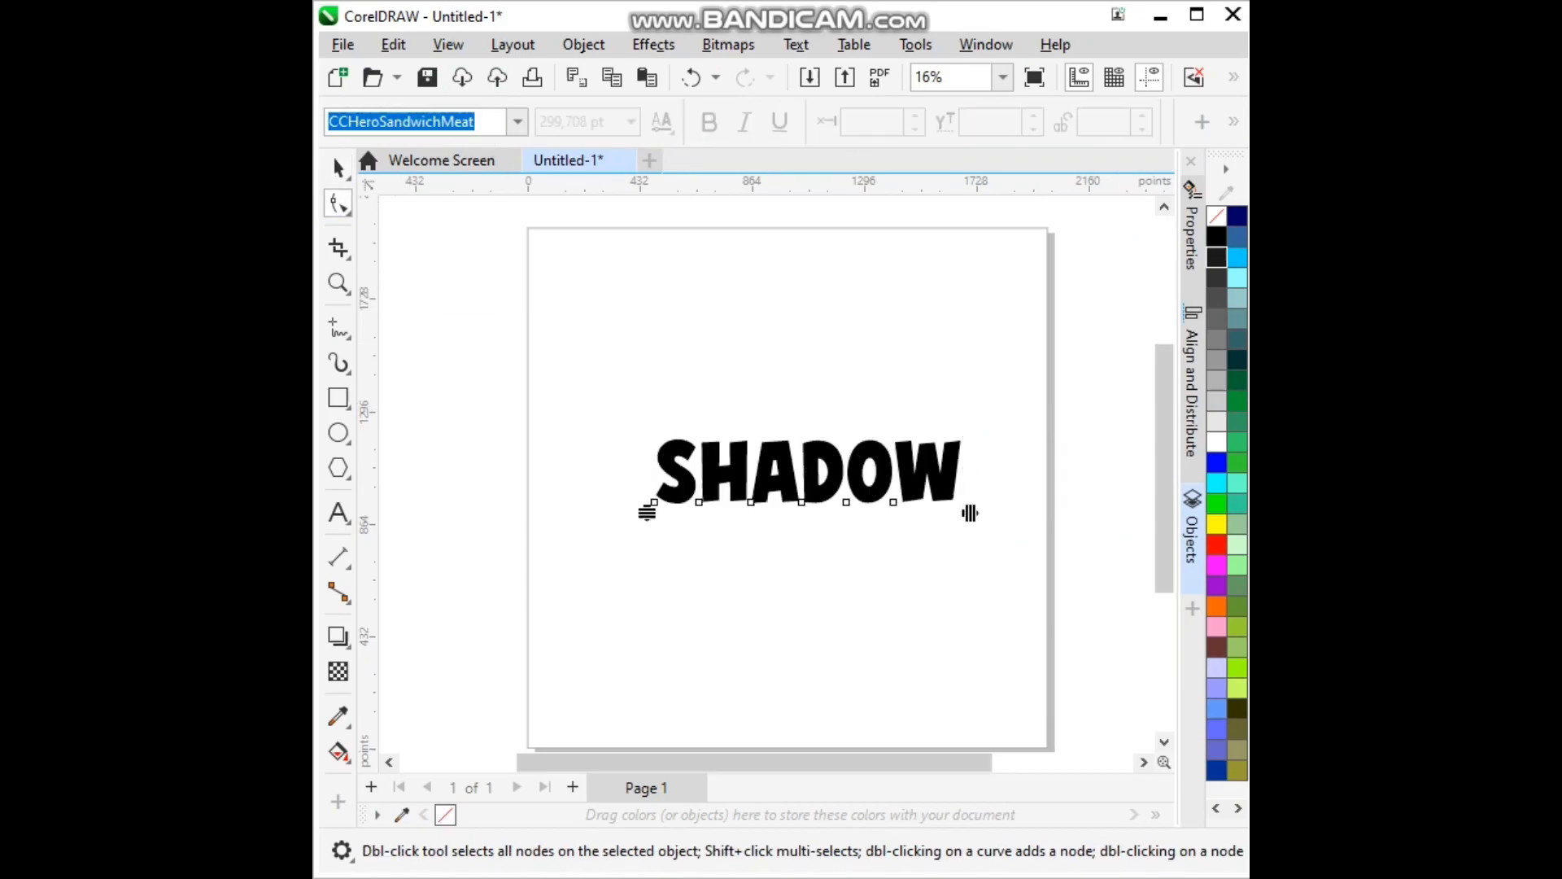
pyautogui.moveTo(970, 513); pyautogui.dragTo(888, 525)
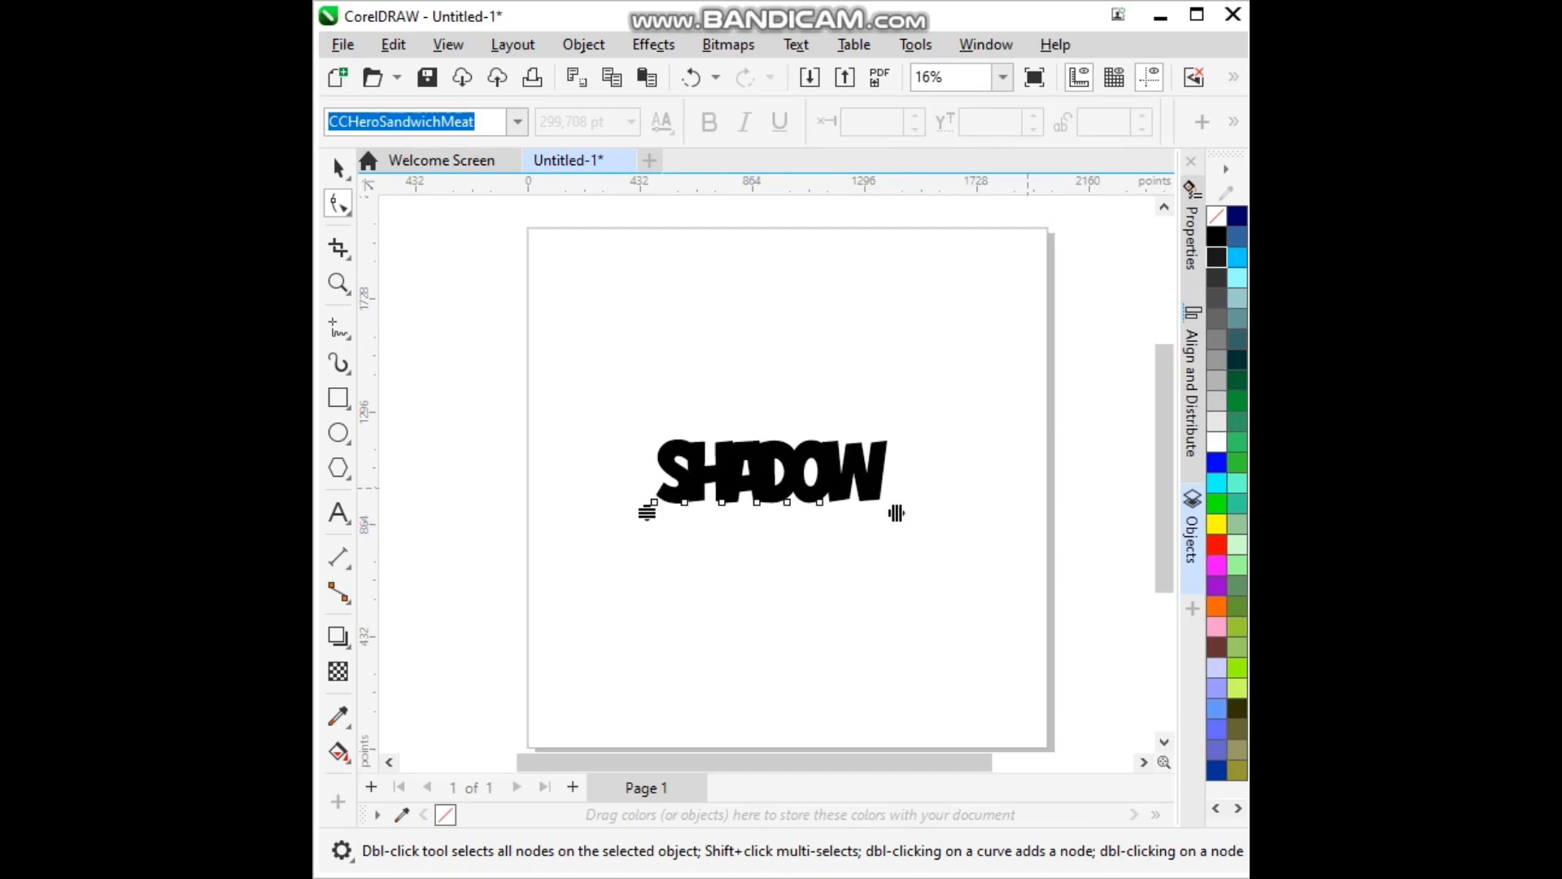
pyautogui.press('space')
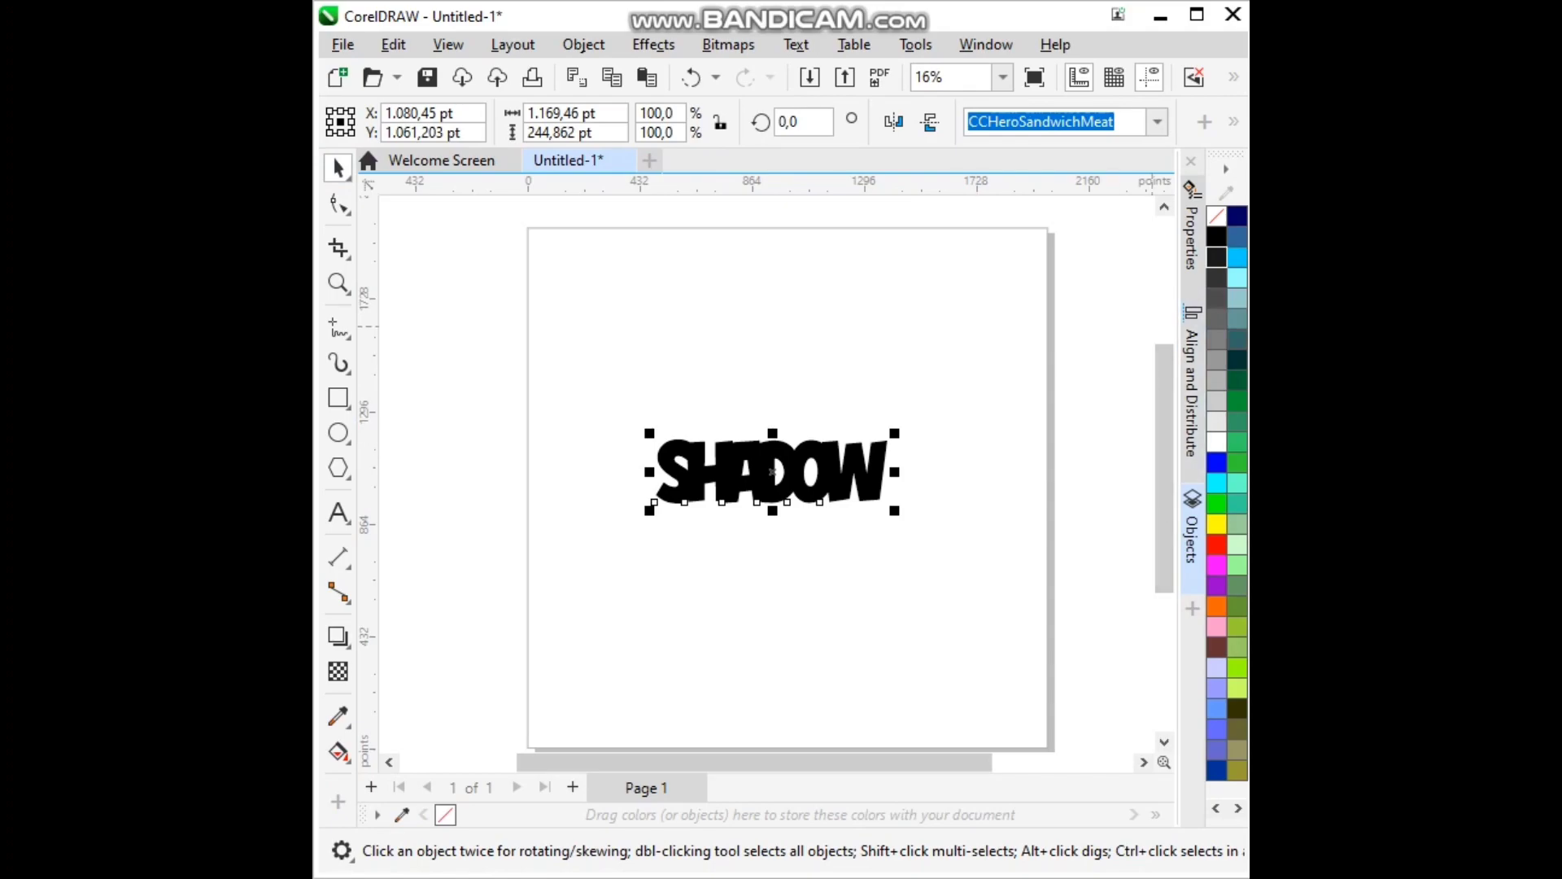
# Step: Fill the SHADOW text with light gray
pyautogui.click(1216, 421)
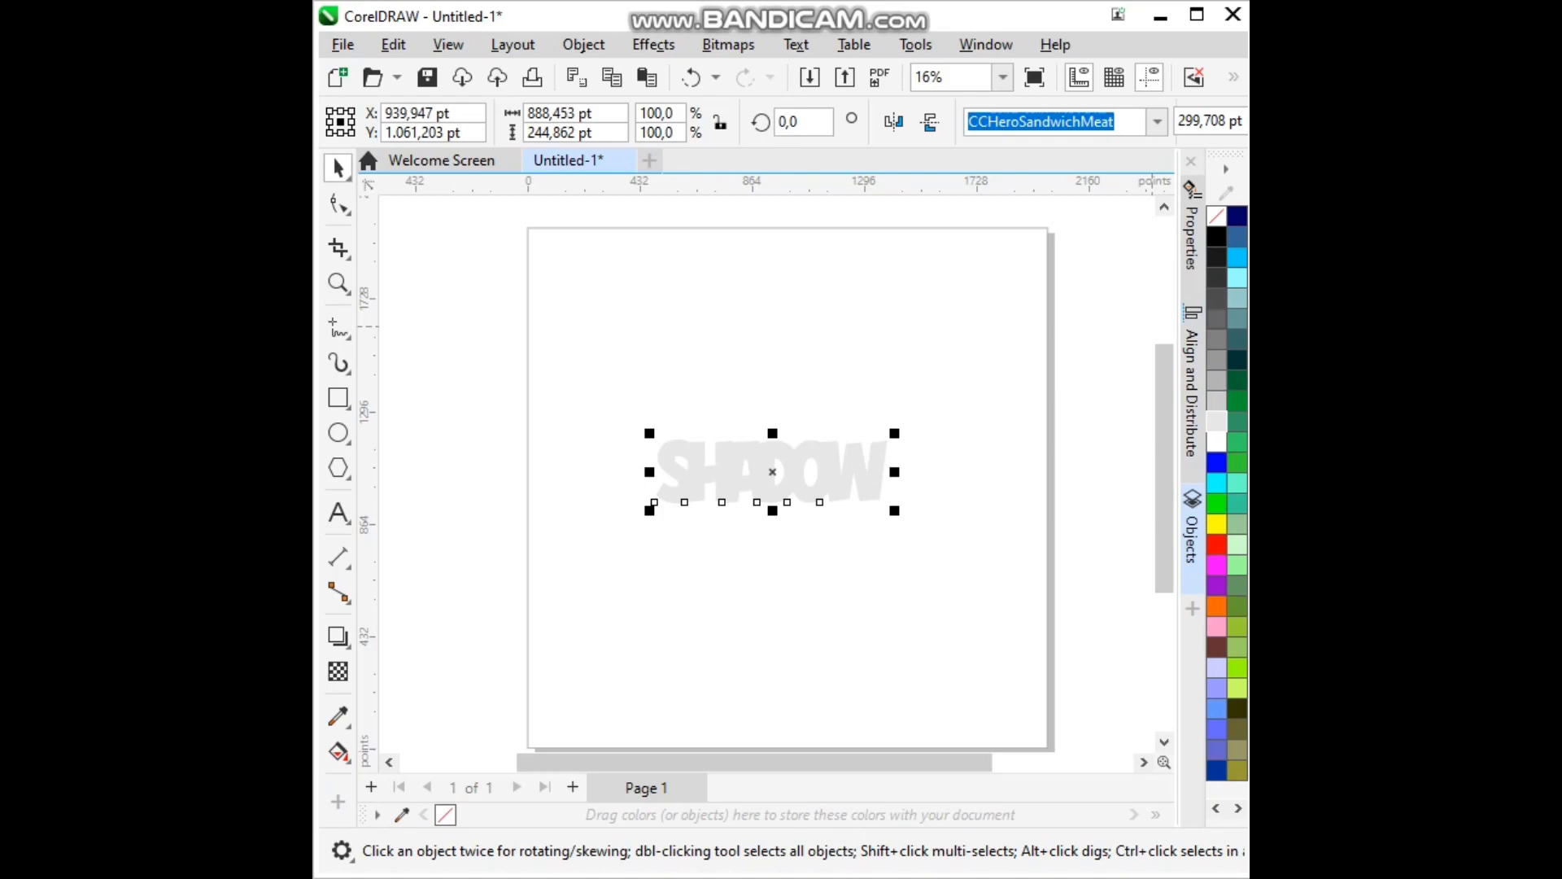
pyautogui.click(1216, 319)
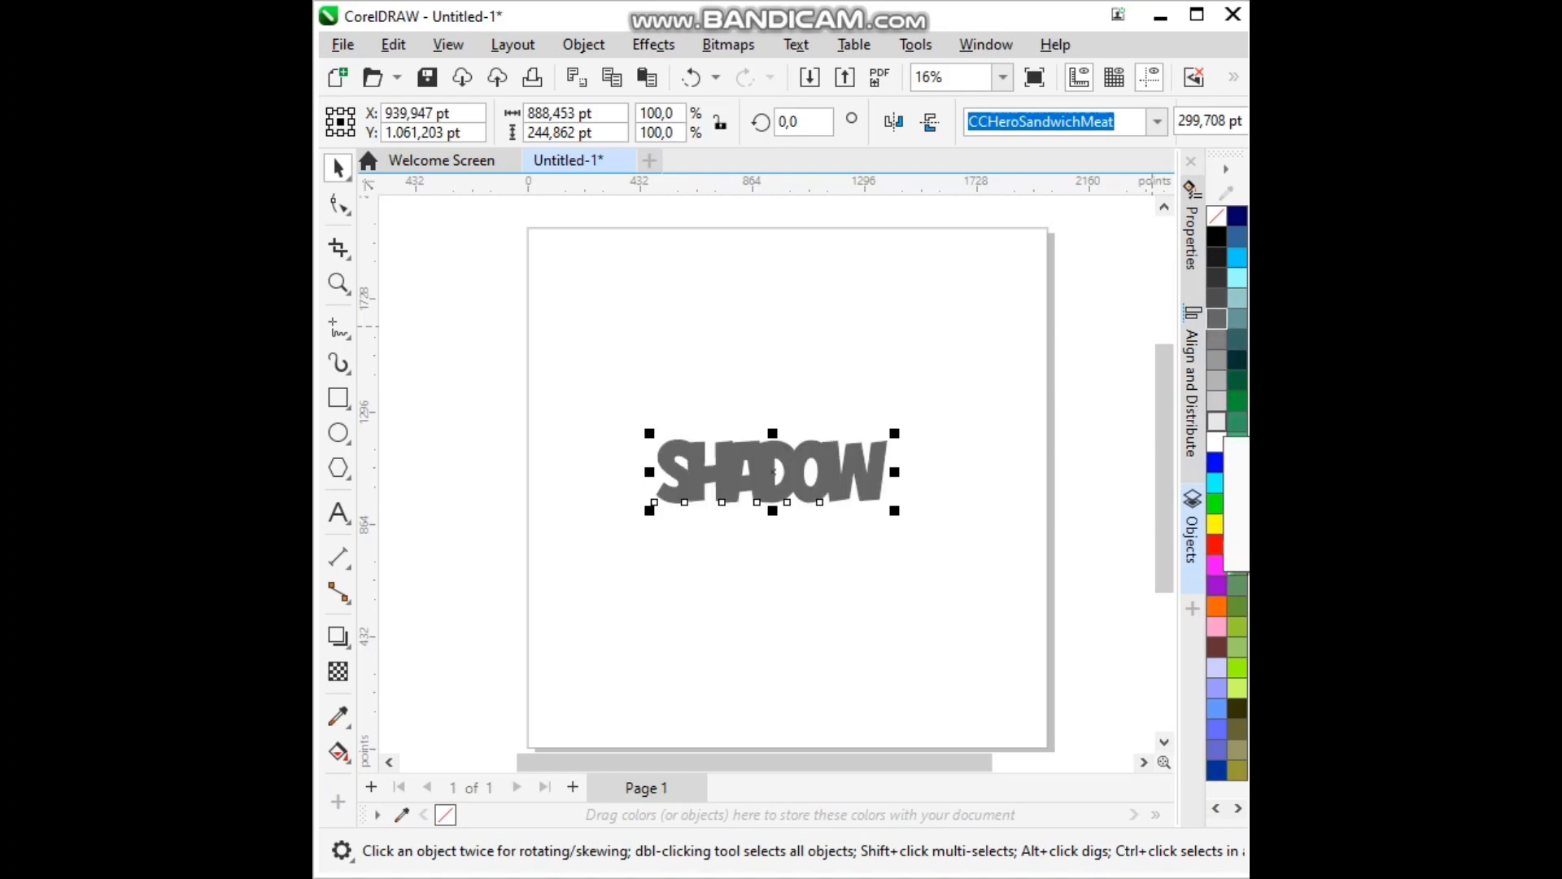
pyautogui.click(1216, 401)
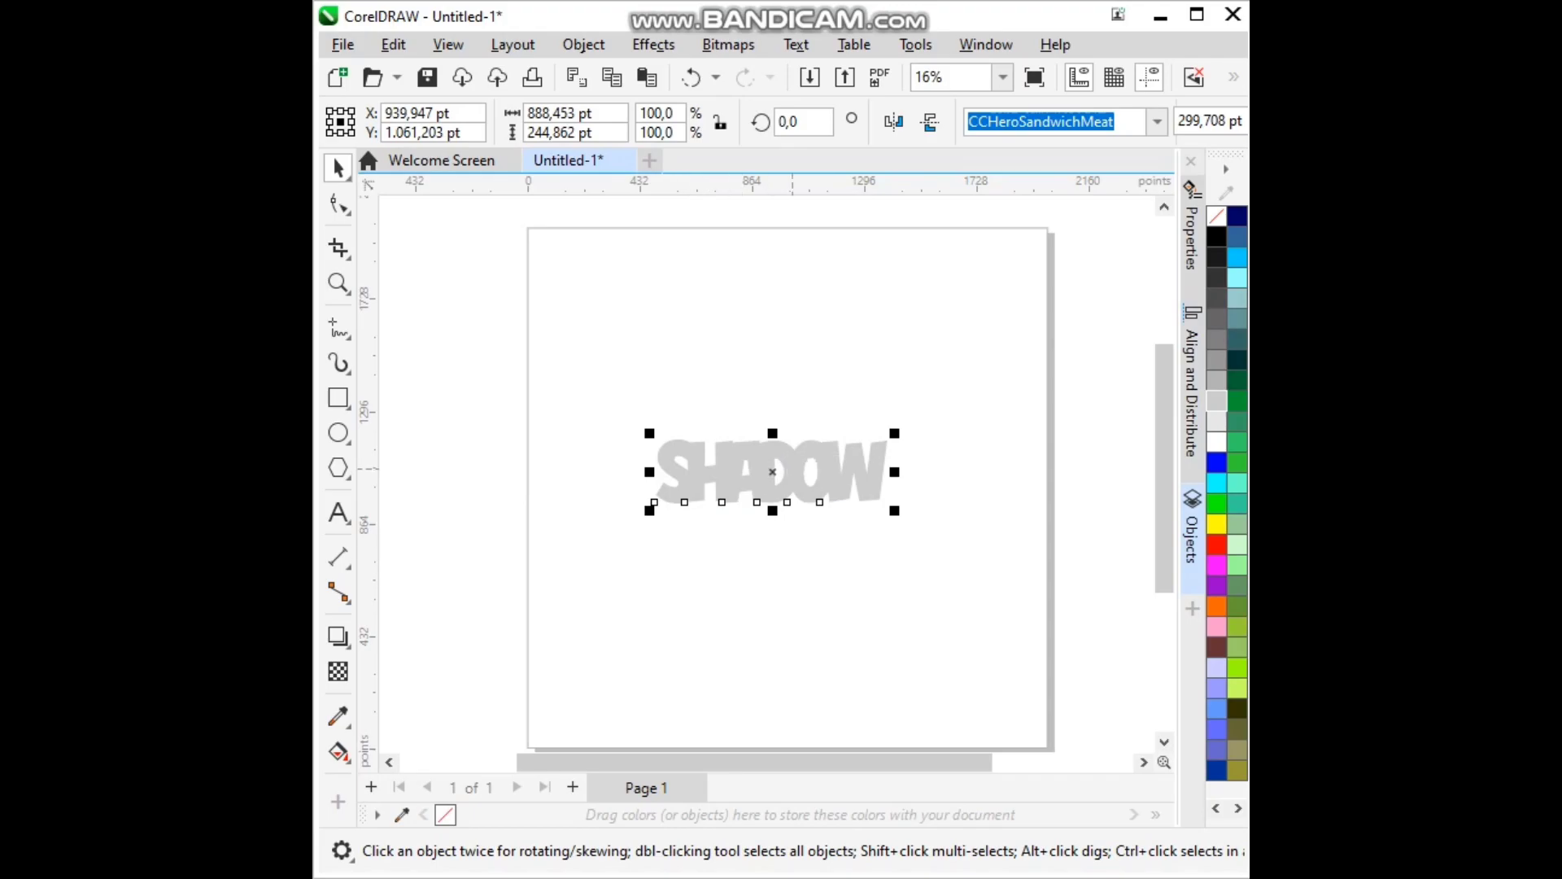
# Step: Break the SHADOW text apart into individual letters
pyautogui.rightClick(792, 469)
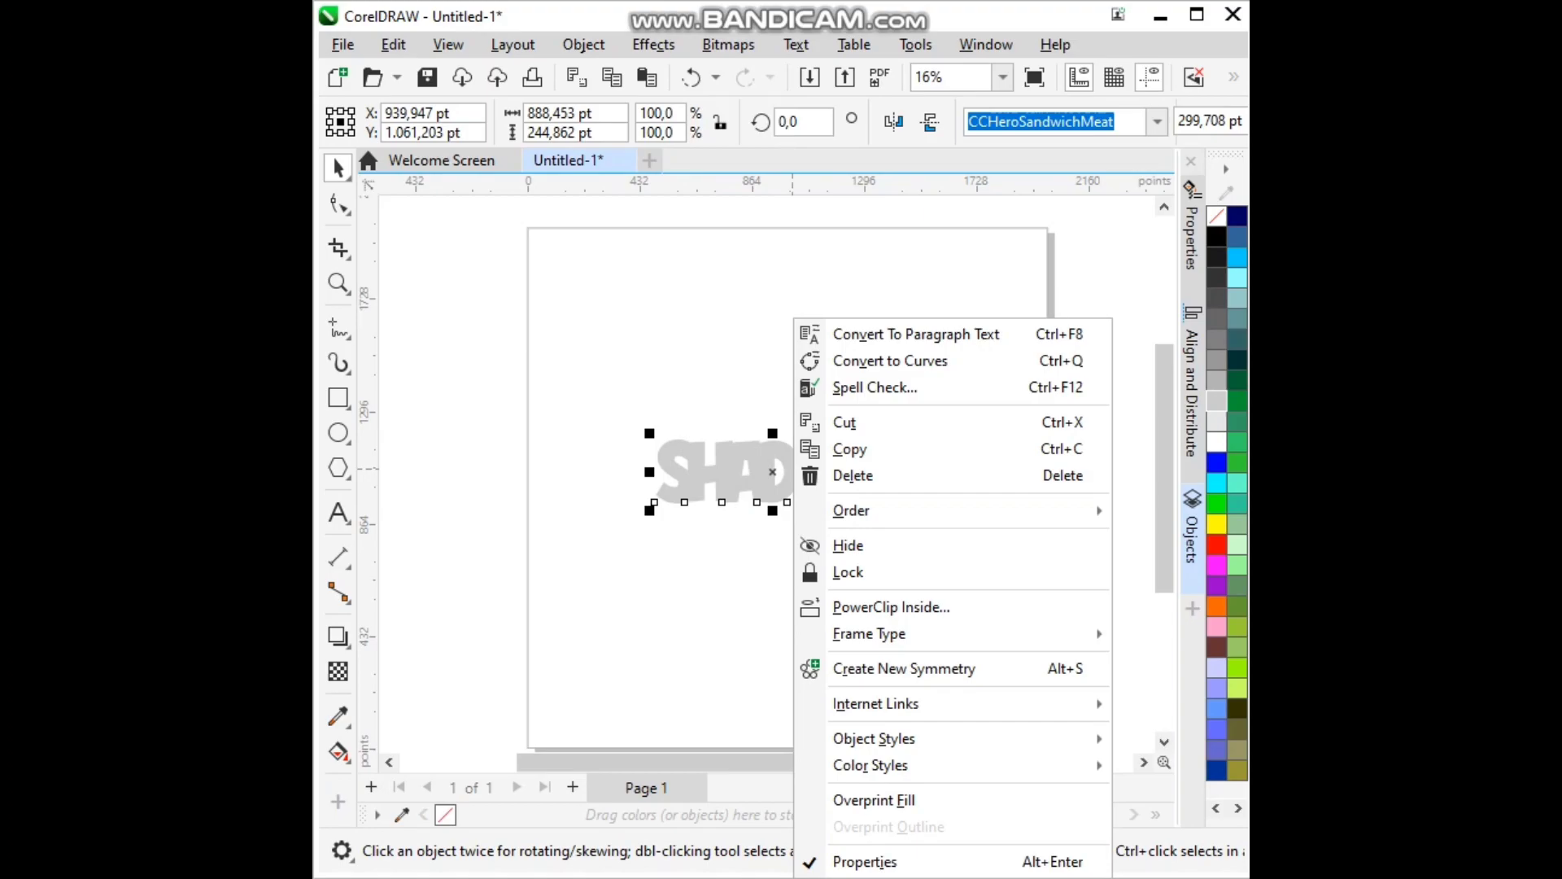
pyautogui.click(728, 407)
pyautogui.click(793, 486)
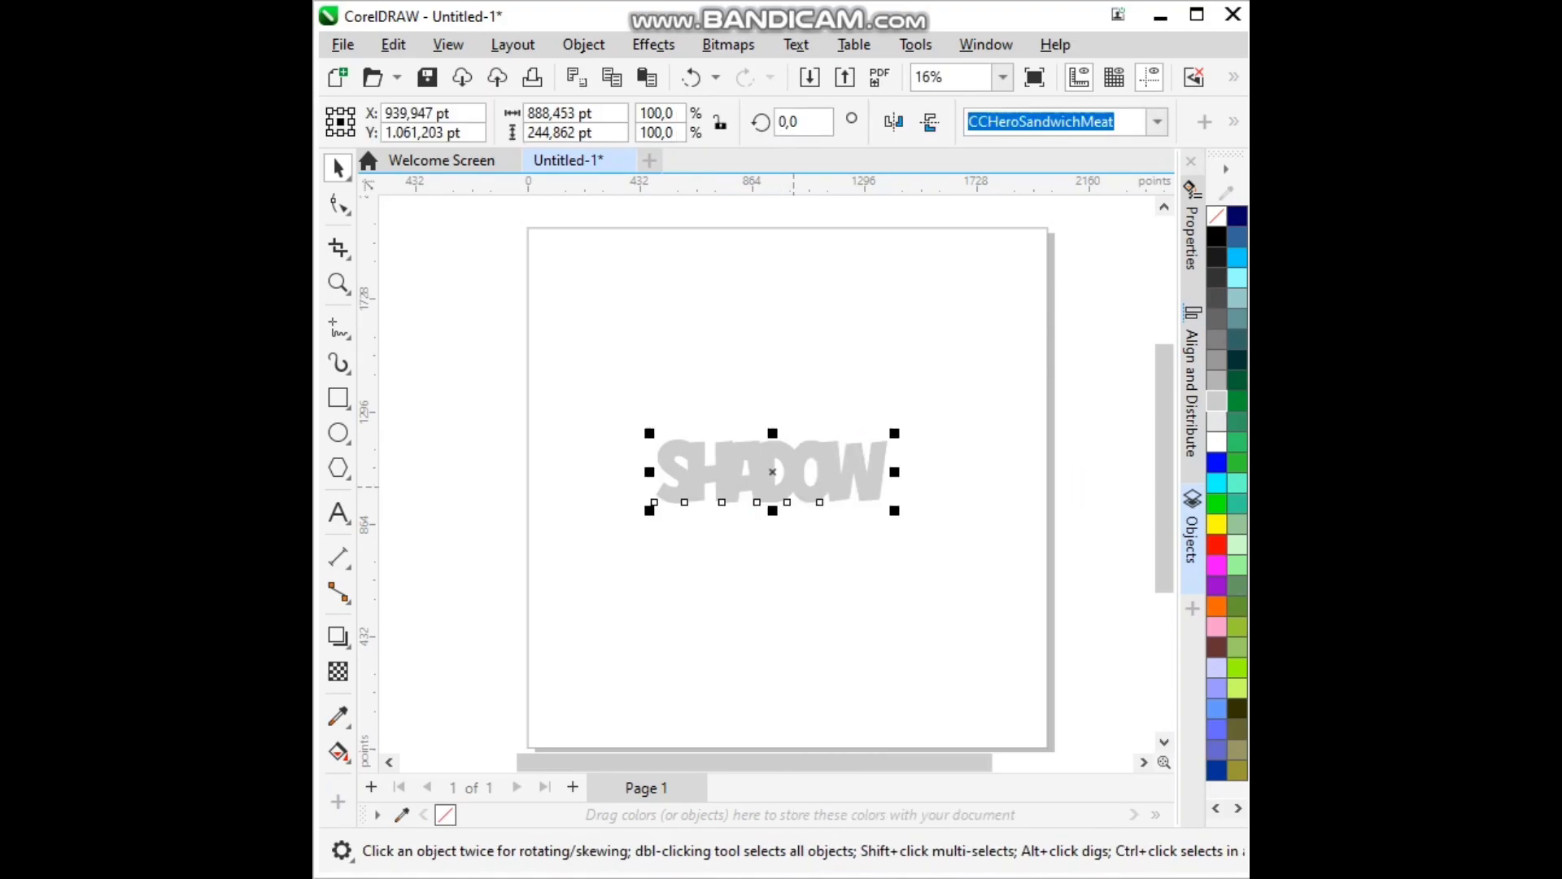
pyautogui.hotkey('ctrl', 'k')
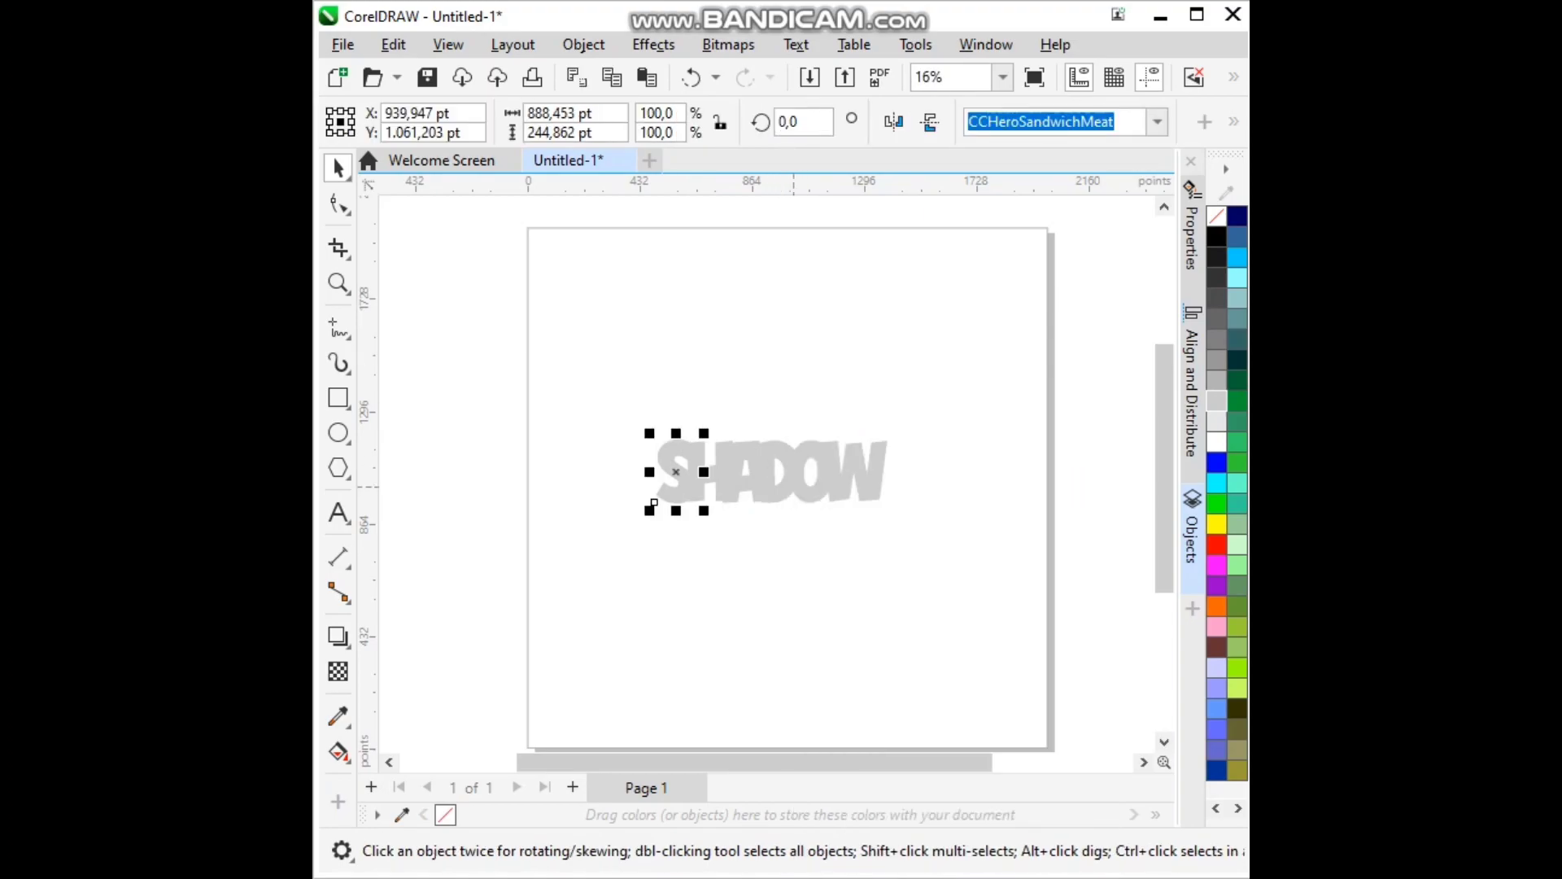
# Step: Reverse the stacking order of the letters so they run S, H, A, D, O, W from front to back
pyautogui.click(1192, 533)
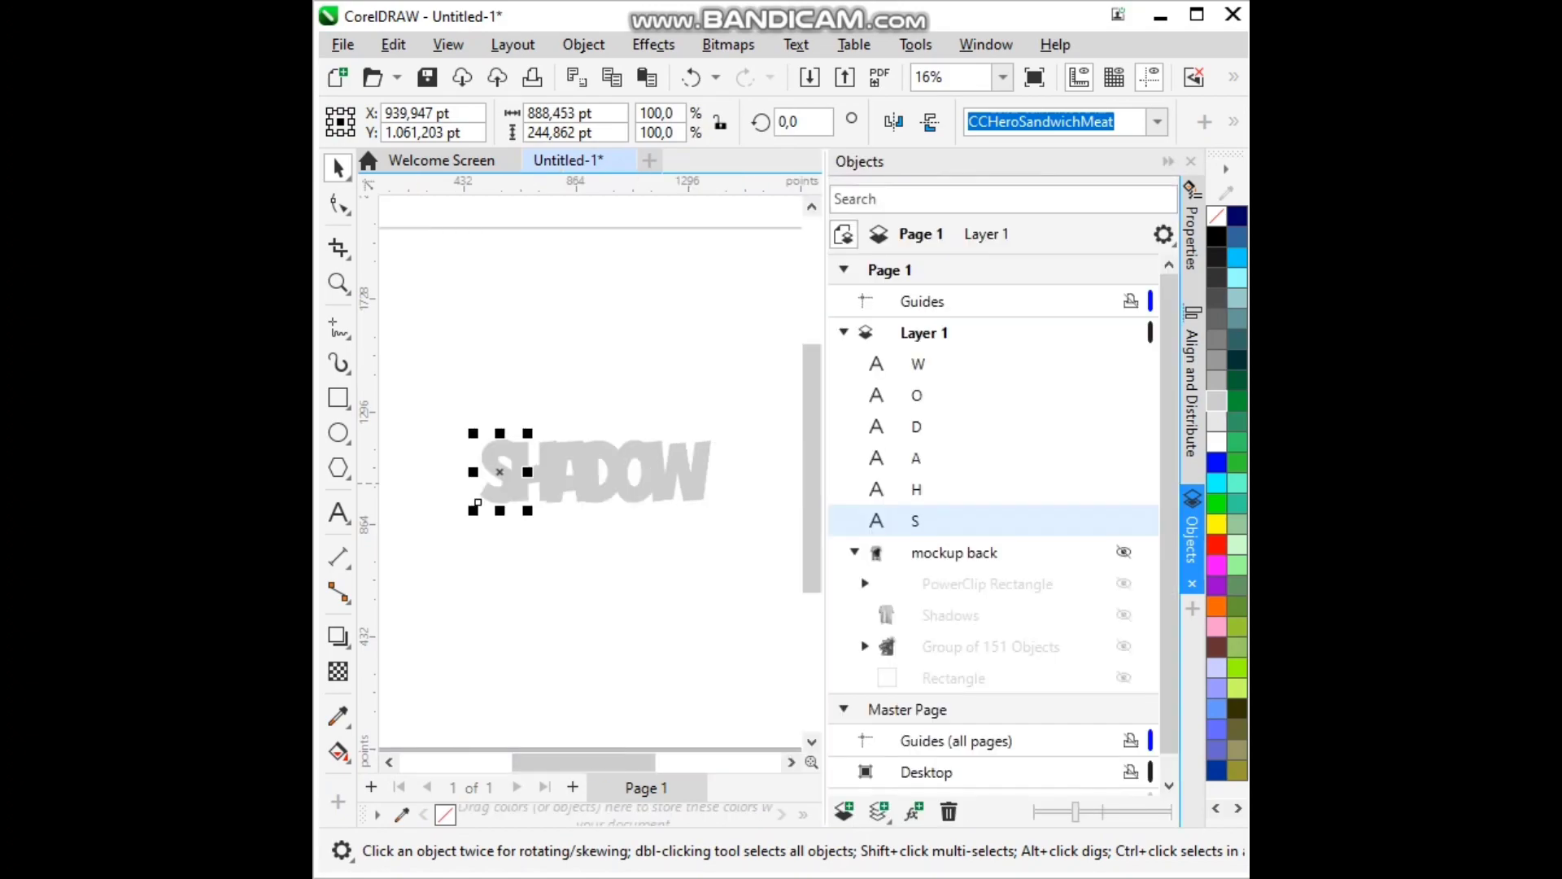
pyautogui.moveTo(915, 521); pyautogui.dragTo(915, 349)
pyautogui.moveTo(916, 521); pyautogui.dragTo(916, 395)
pyautogui.hotkey('ctrl', 'z')
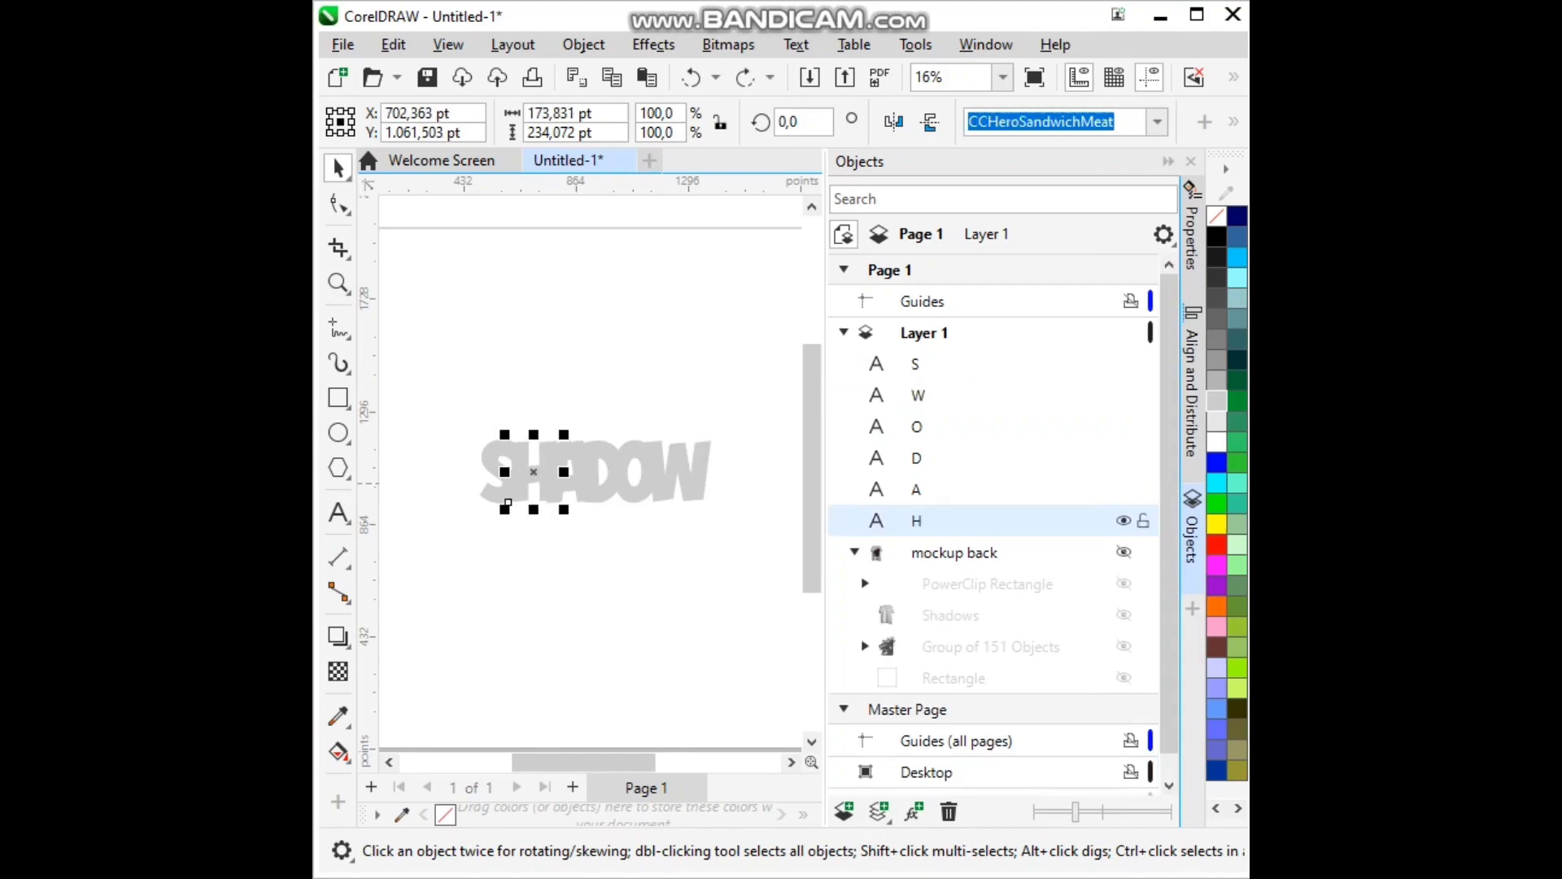
pyautogui.moveTo(915, 521); pyautogui.dragTo(915, 379)
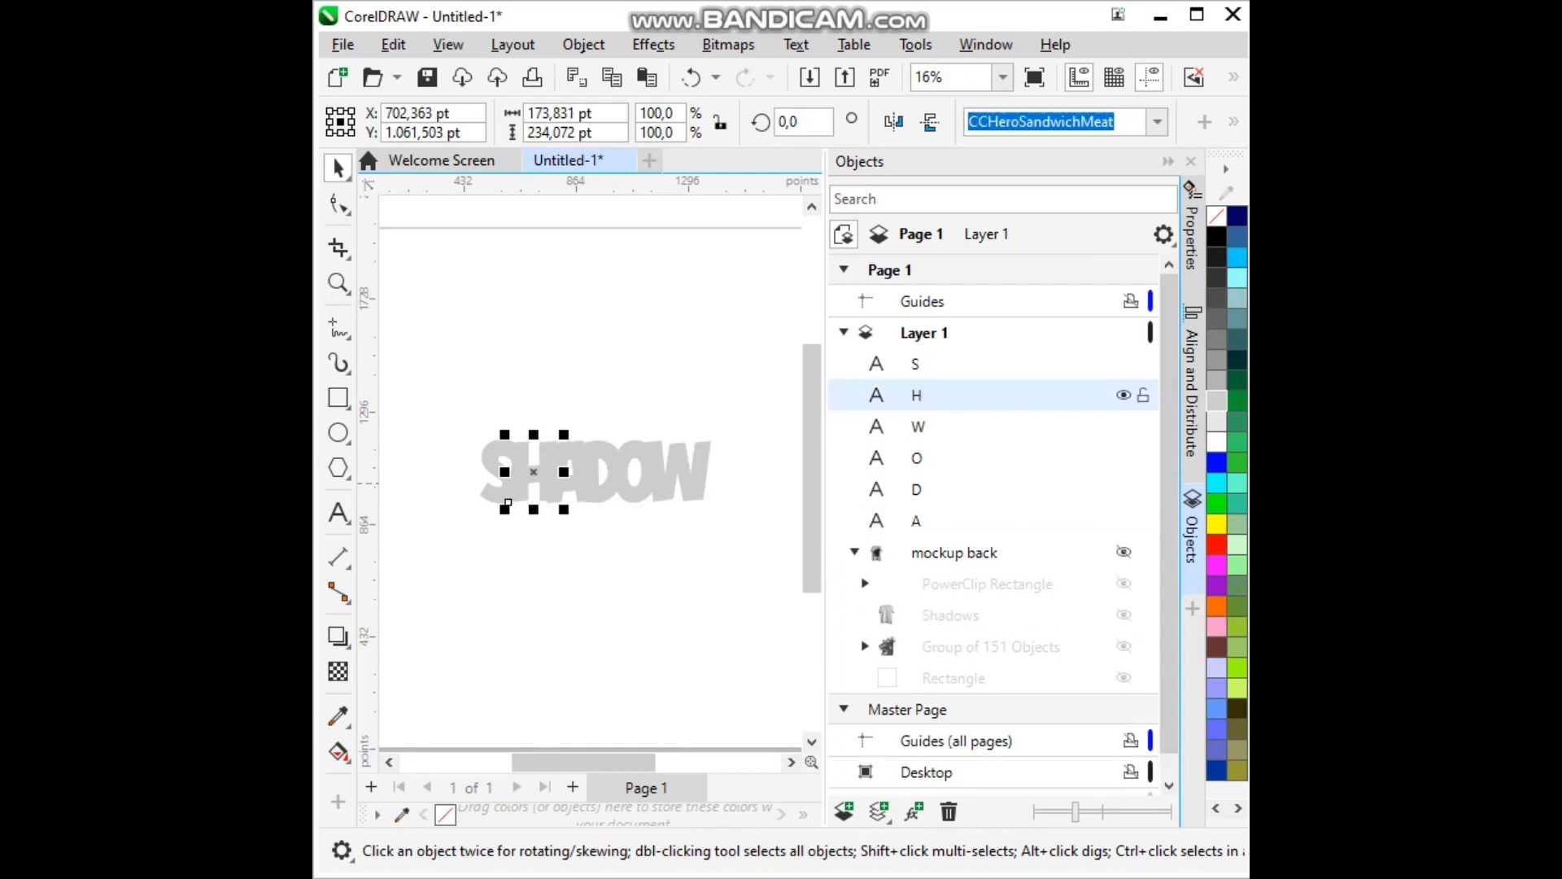
pyautogui.moveTo(915, 521); pyautogui.dragTo(916, 413)
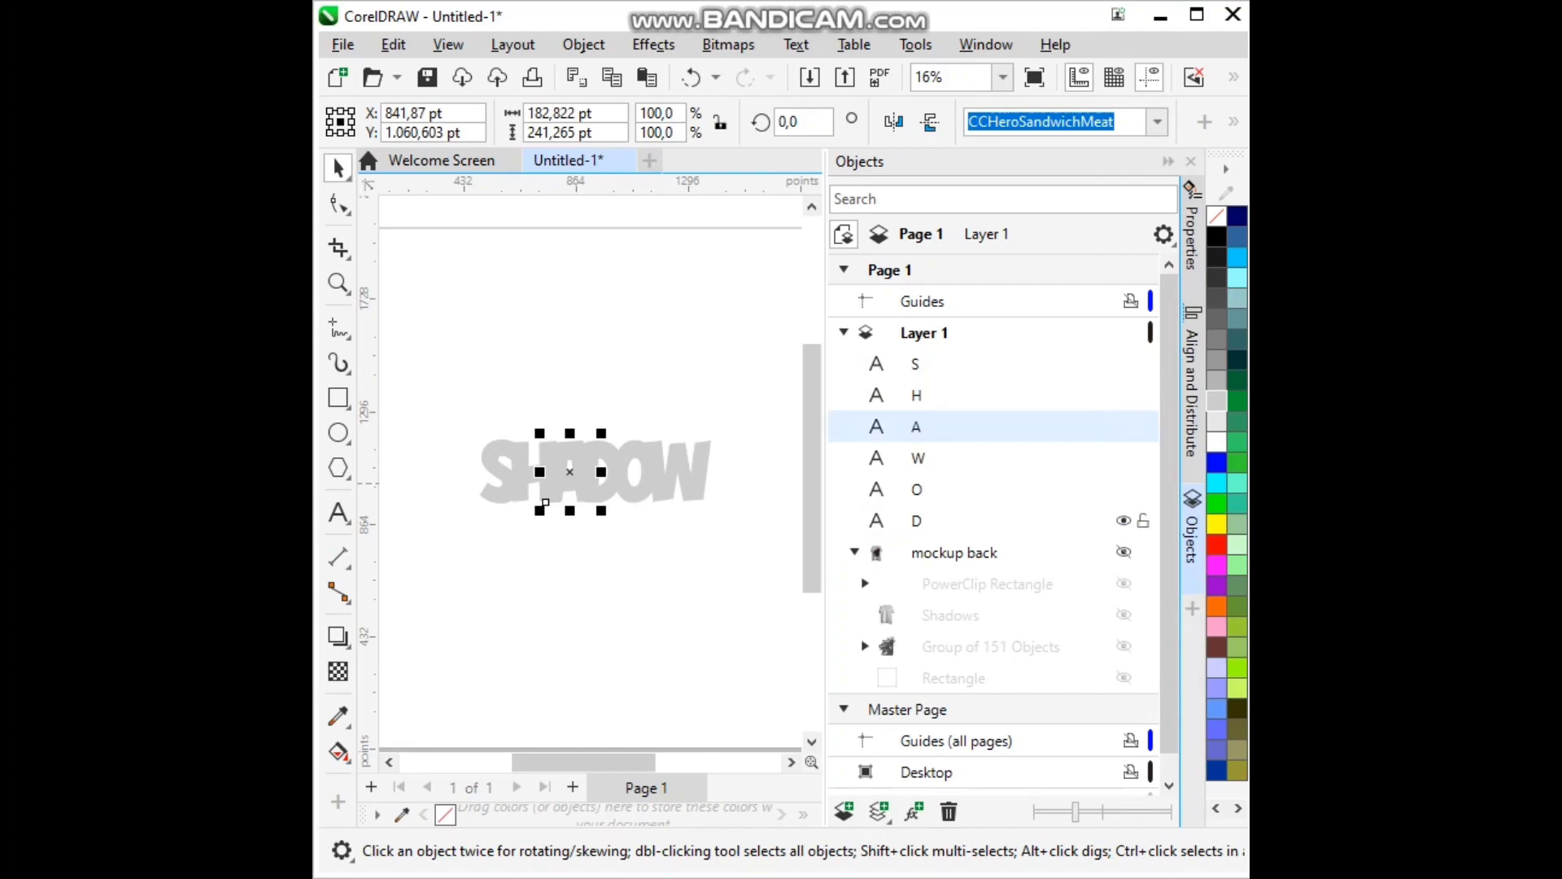
pyautogui.moveTo(915, 521); pyautogui.dragTo(915, 444)
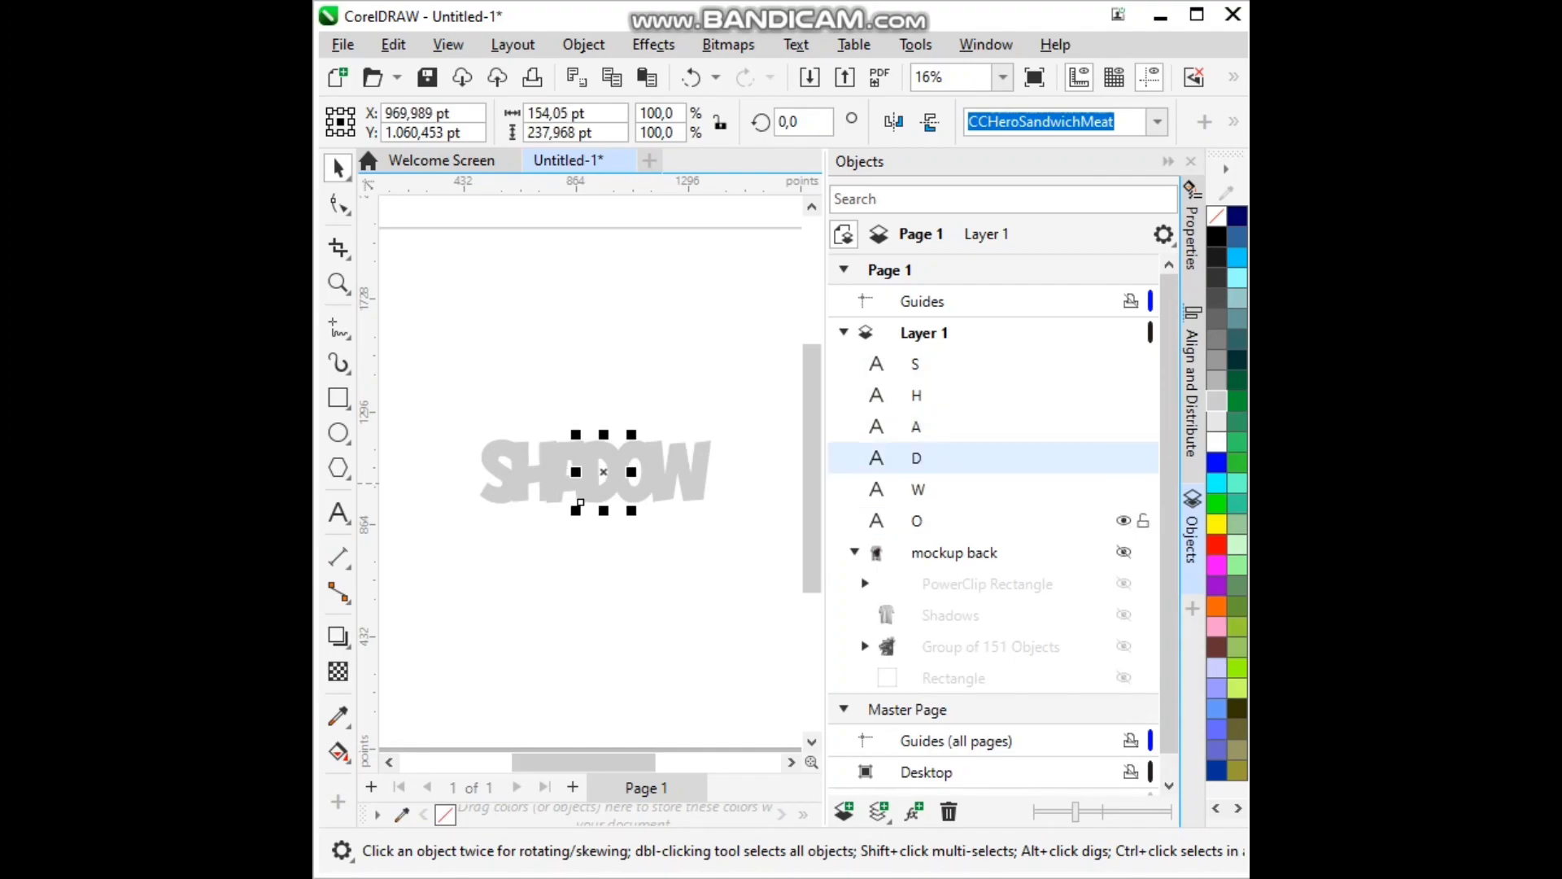
pyautogui.moveTo(915, 521); pyautogui.dragTo(915, 473)
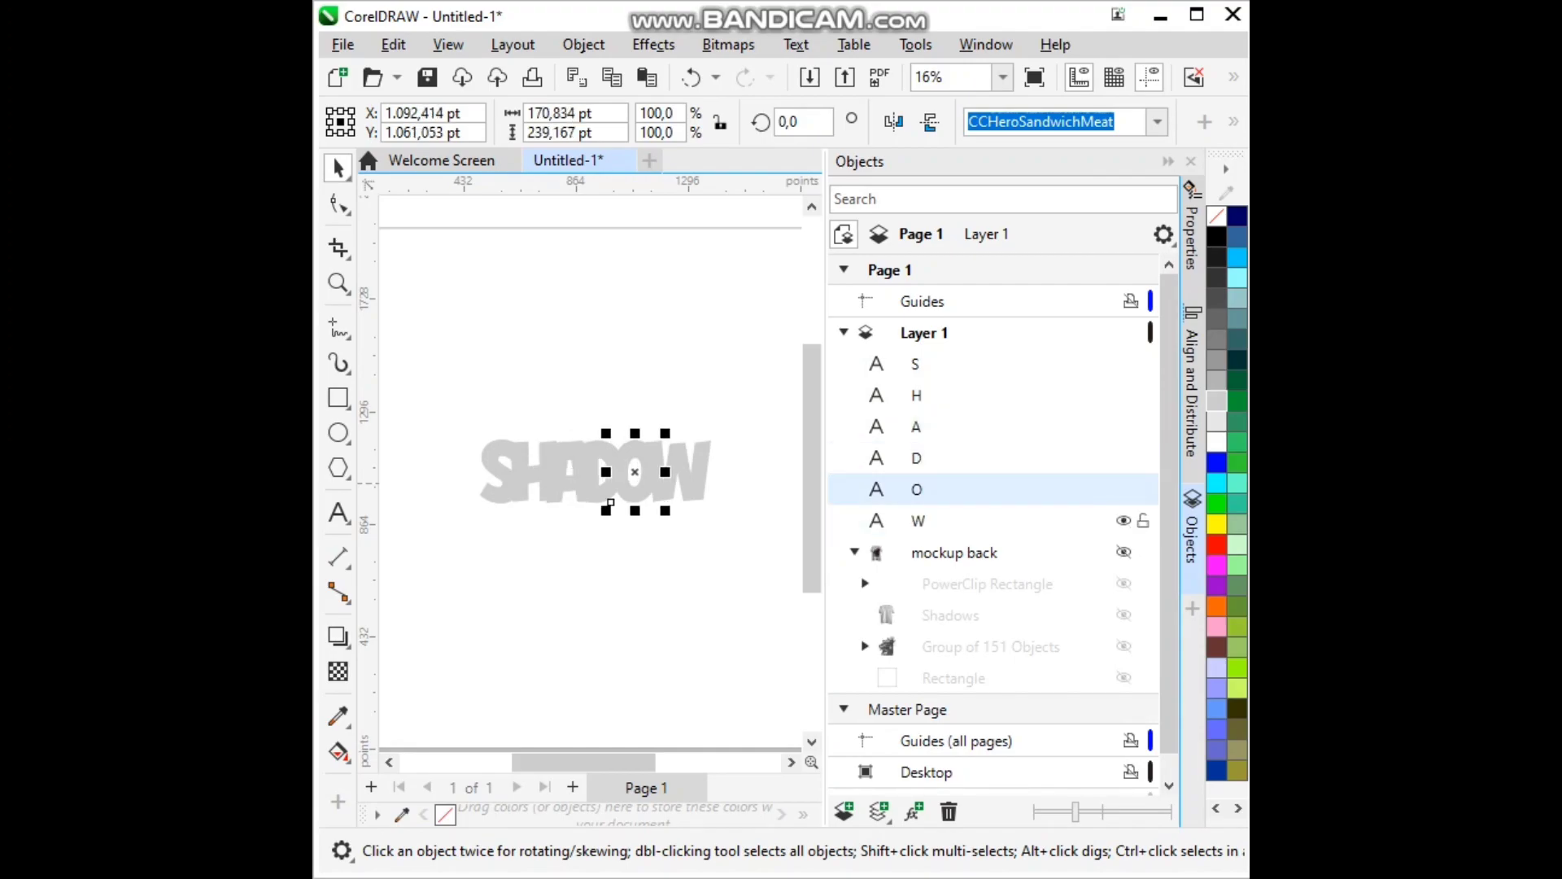
# Step: Select each letter in turn from S to W to check the stacking order
pyautogui.click(915, 363)
pyautogui.click(916, 395)
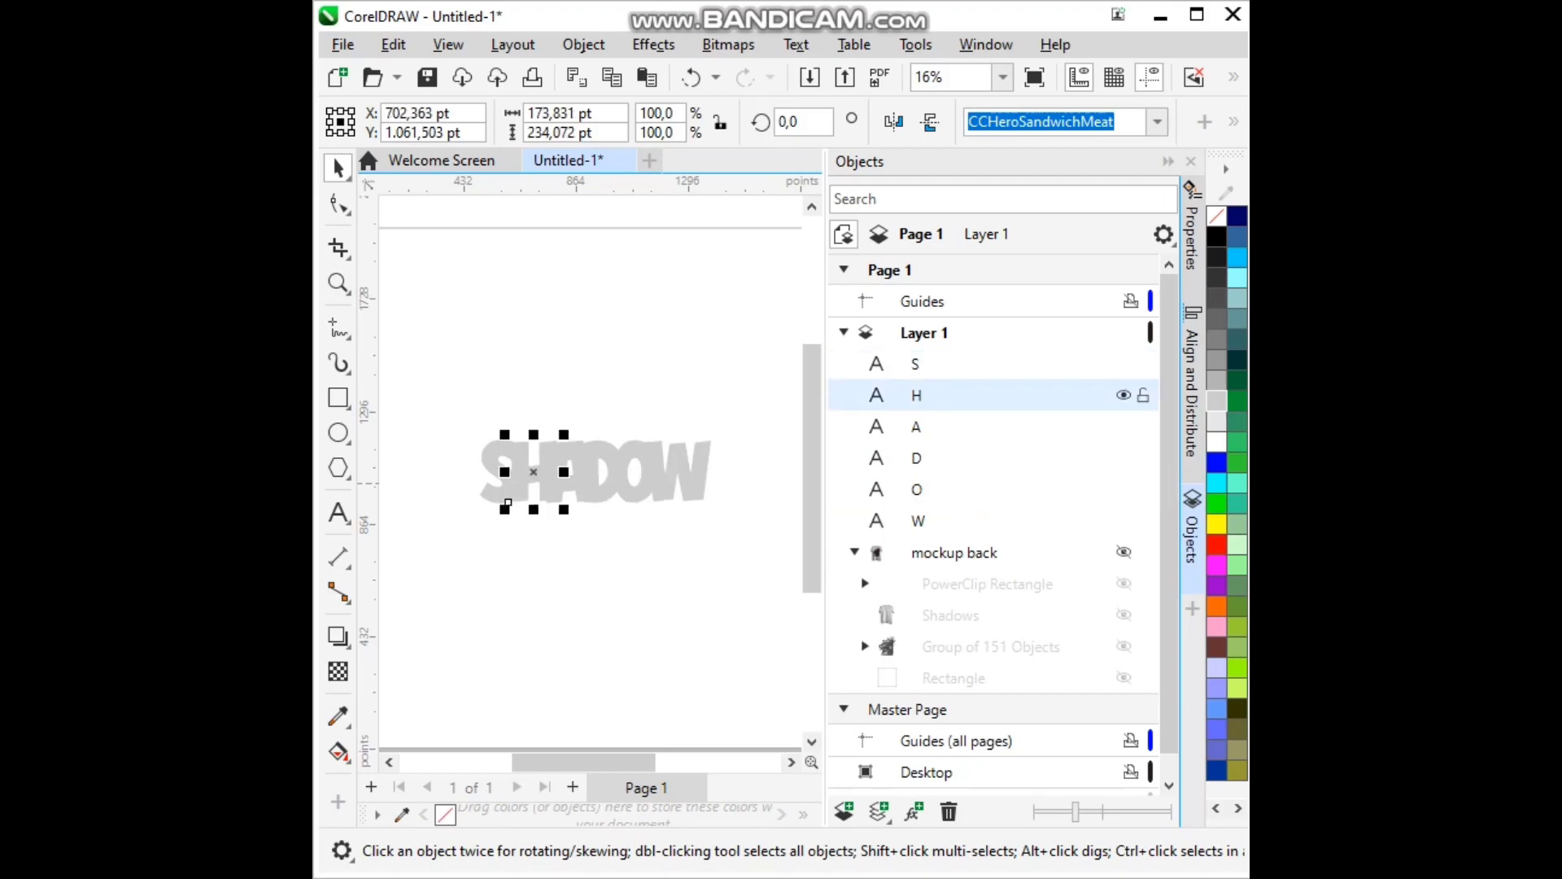
pyautogui.click(915, 426)
pyautogui.click(915, 458)
pyautogui.click(915, 489)
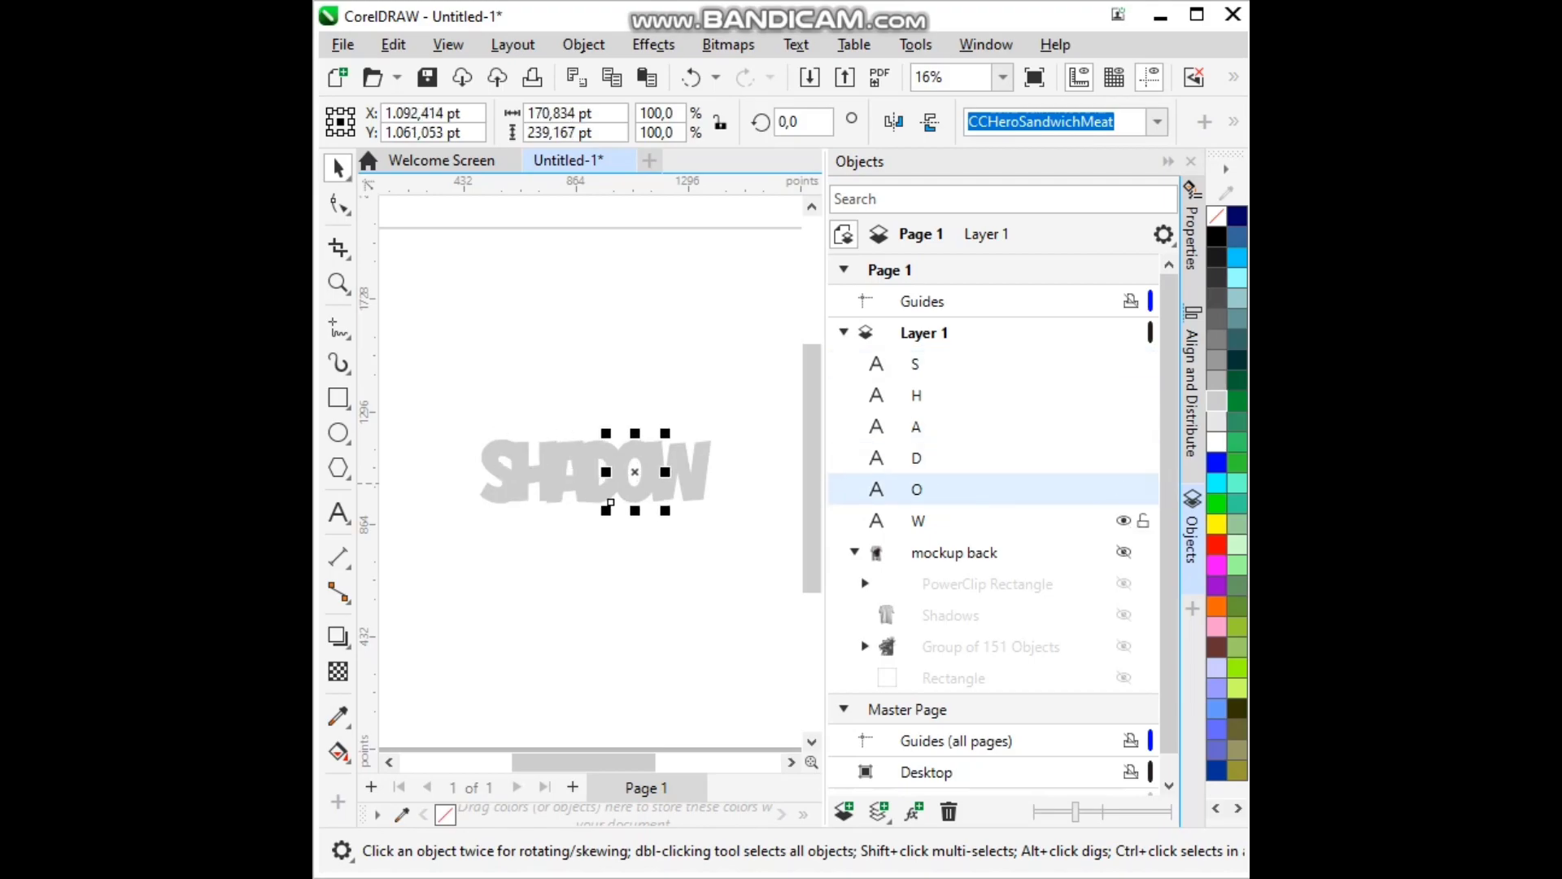
pyautogui.click(915, 521)
pyautogui.click(1168, 161)
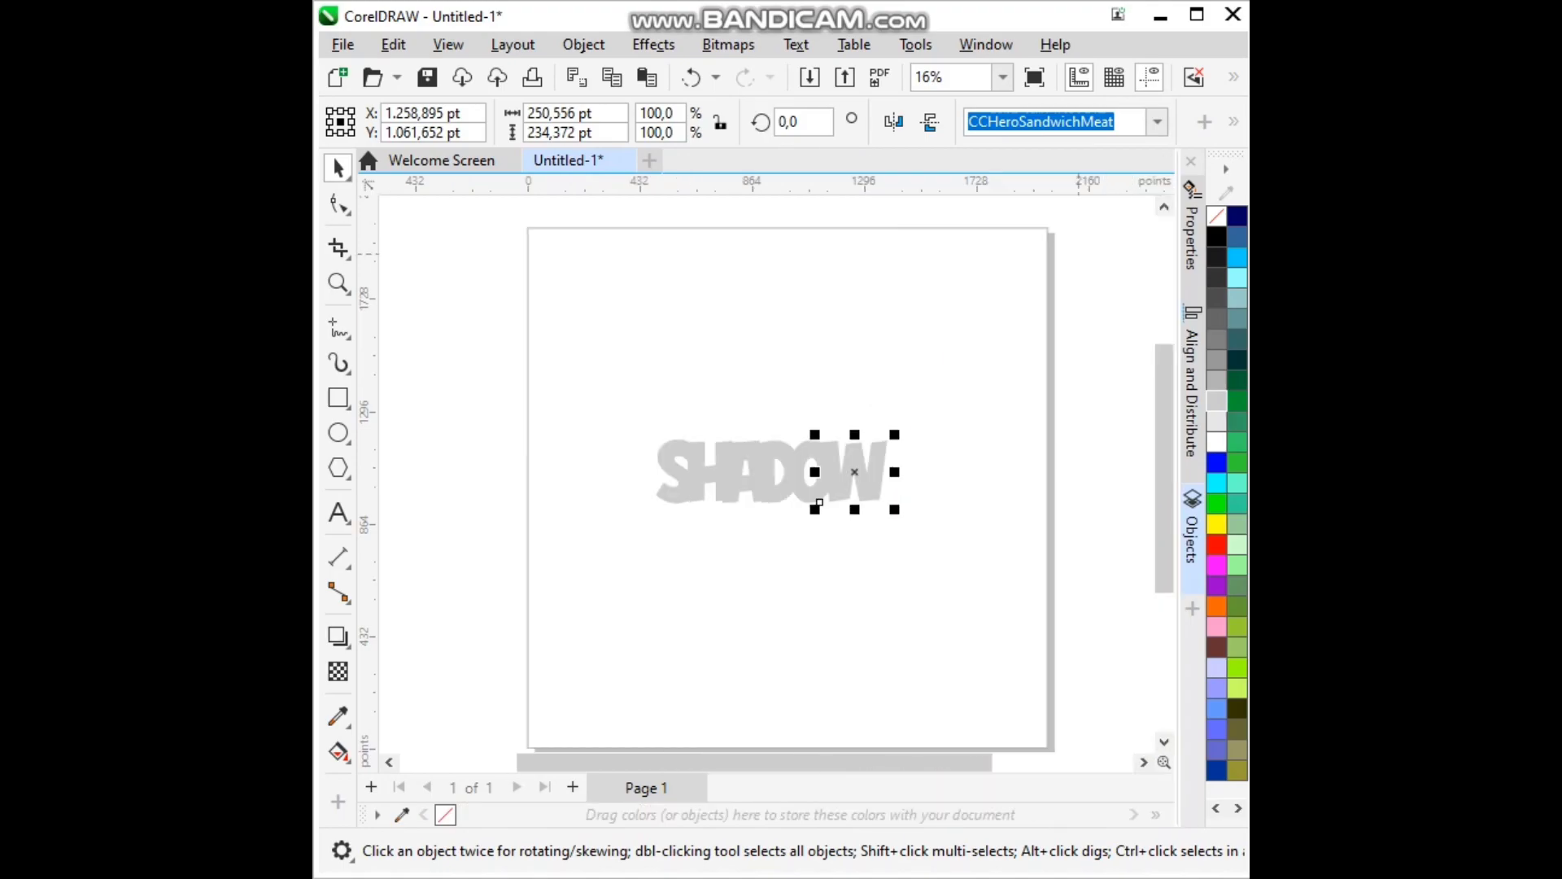
# Step: Convert all the letters to curves and enlarge them together to about 1129 pt wide
pyautogui.moveTo(600, 404); pyautogui.dragTo(915, 536)
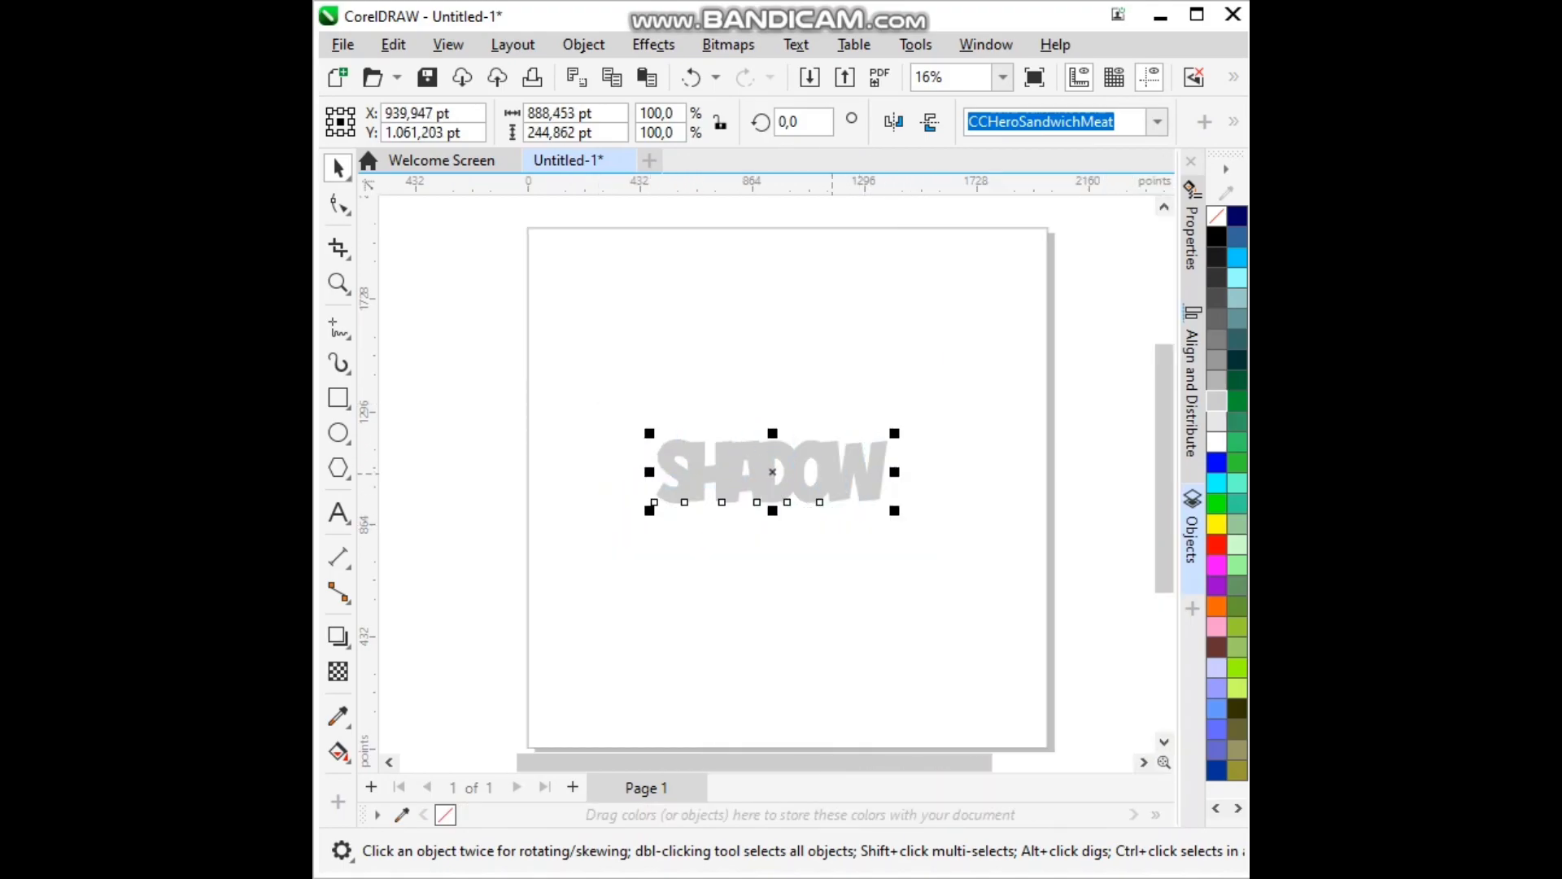
pyautogui.rightClick(846, 465)
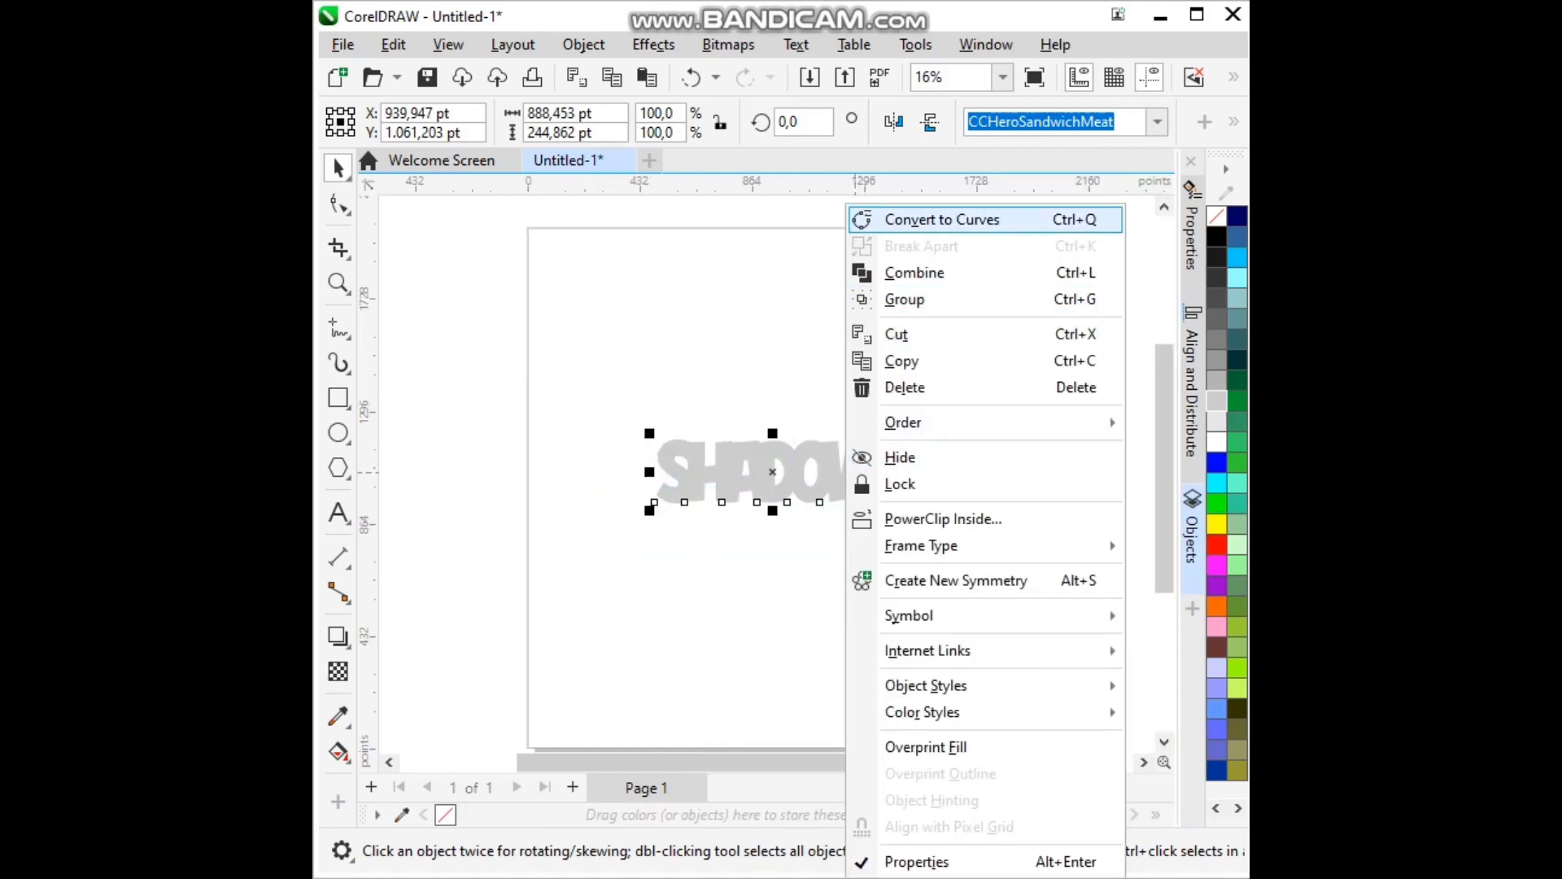
pyautogui.click(941, 218)
pyautogui.moveTo(894, 511); pyautogui.dragTo(956, 528)
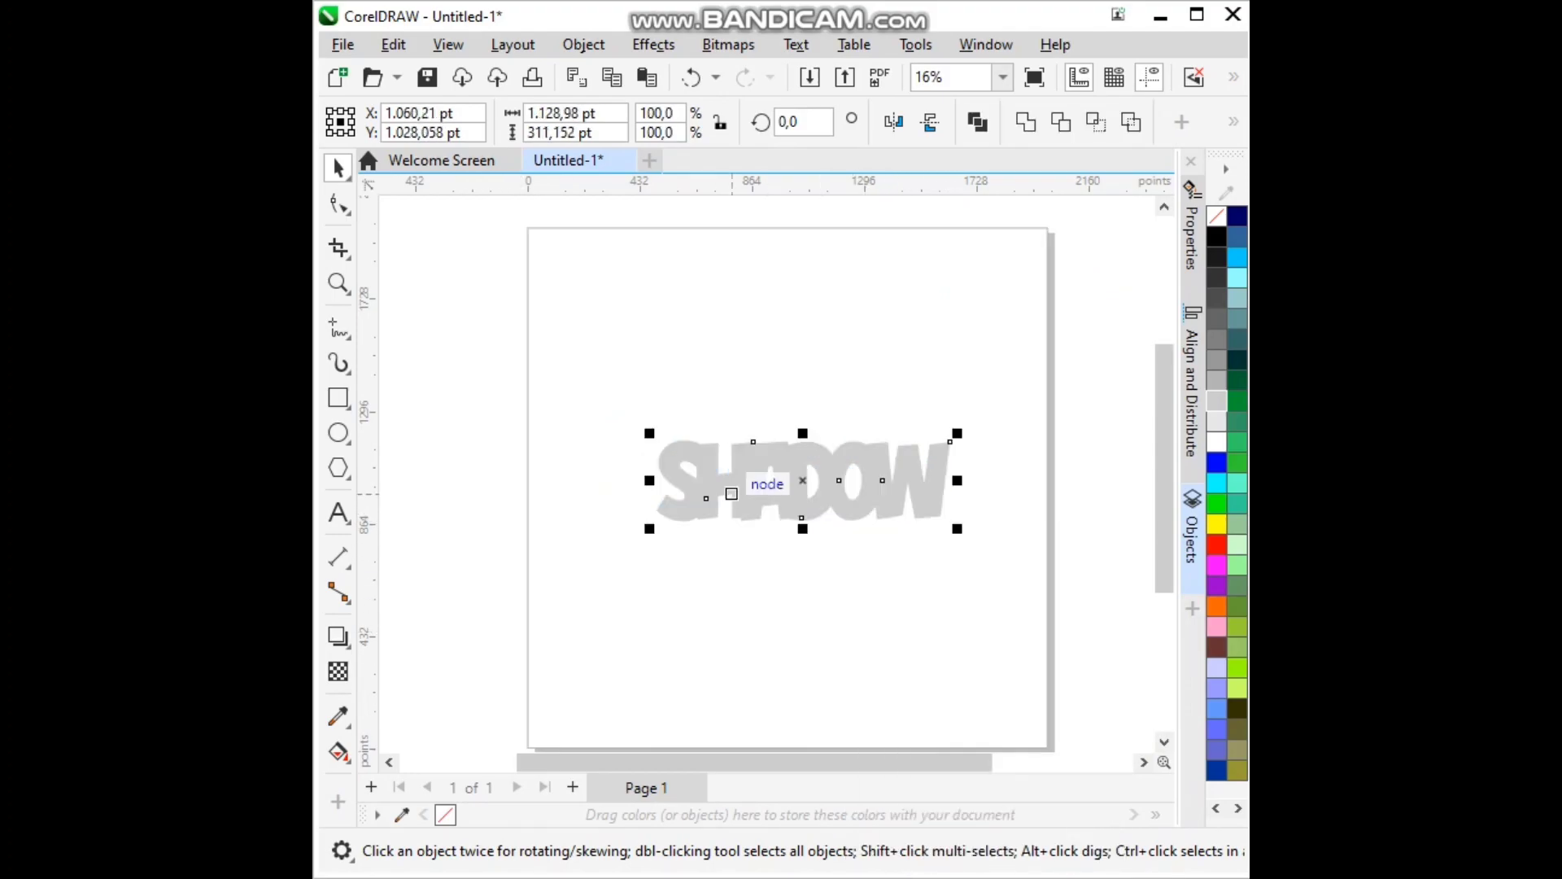
# Step: Cast a black Multiply drop shadow across the letters from left to right with an opacity of 35
pyautogui.click(338, 636)
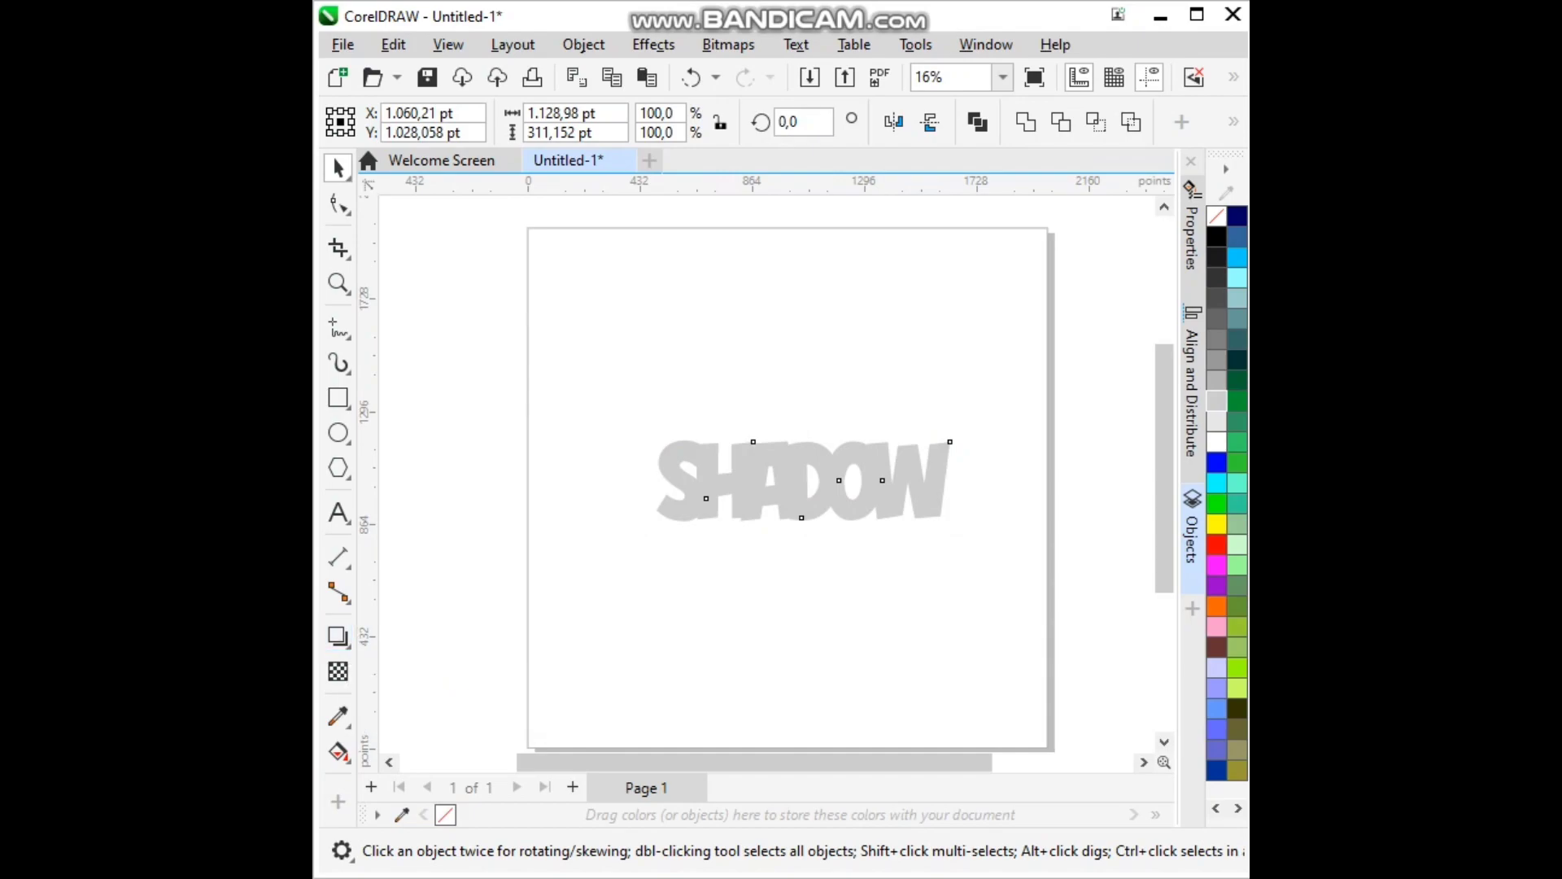
pyautogui.moveTo(656, 481); pyautogui.dragTo(986, 487)
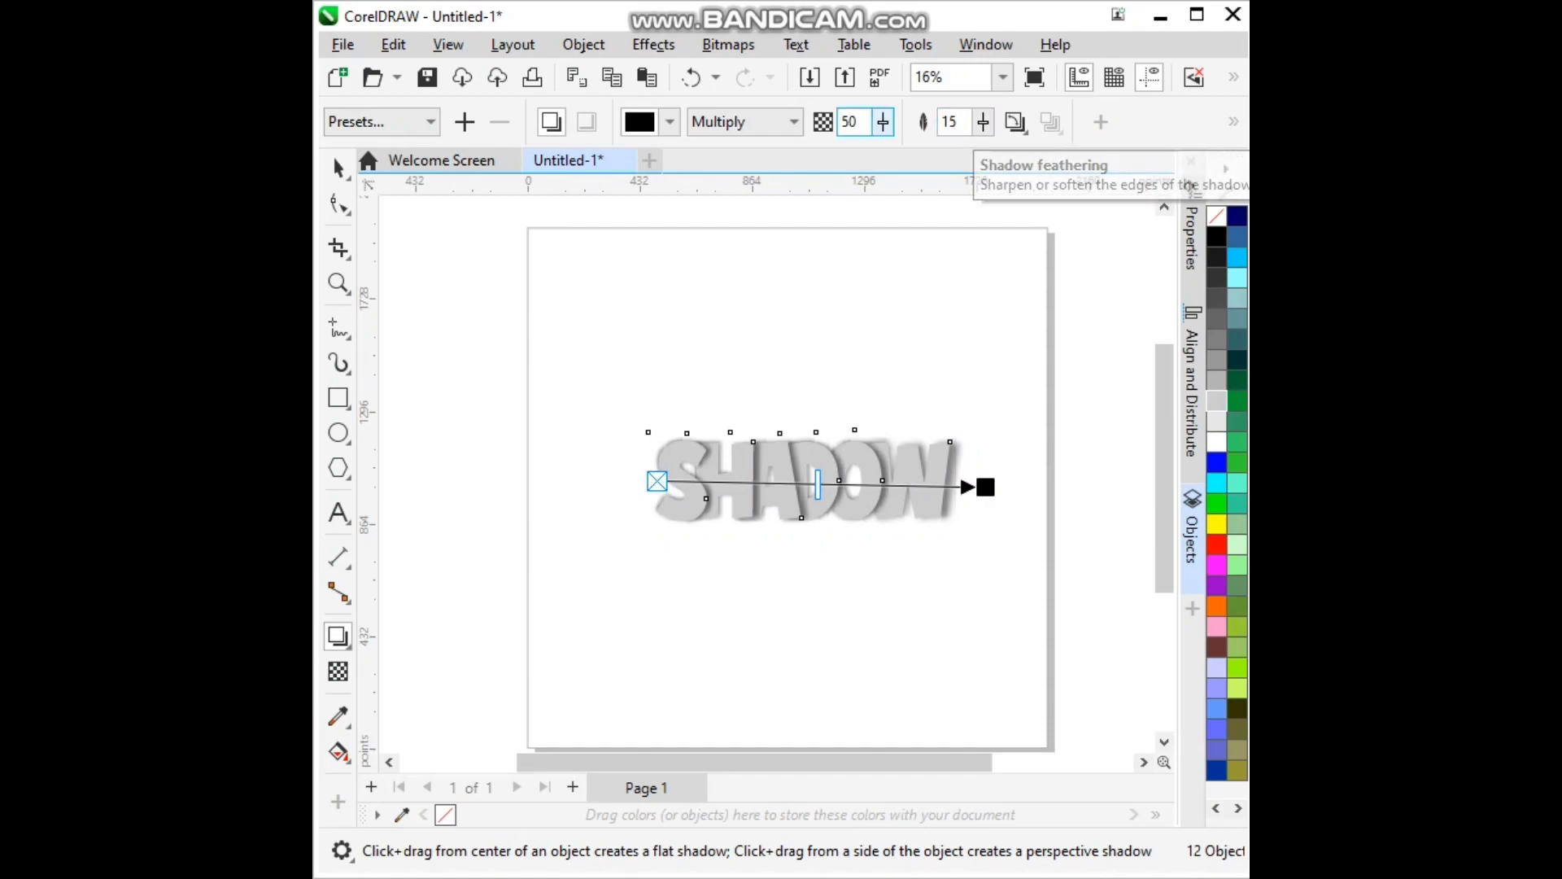
pyautogui.doubleClick(850, 121)
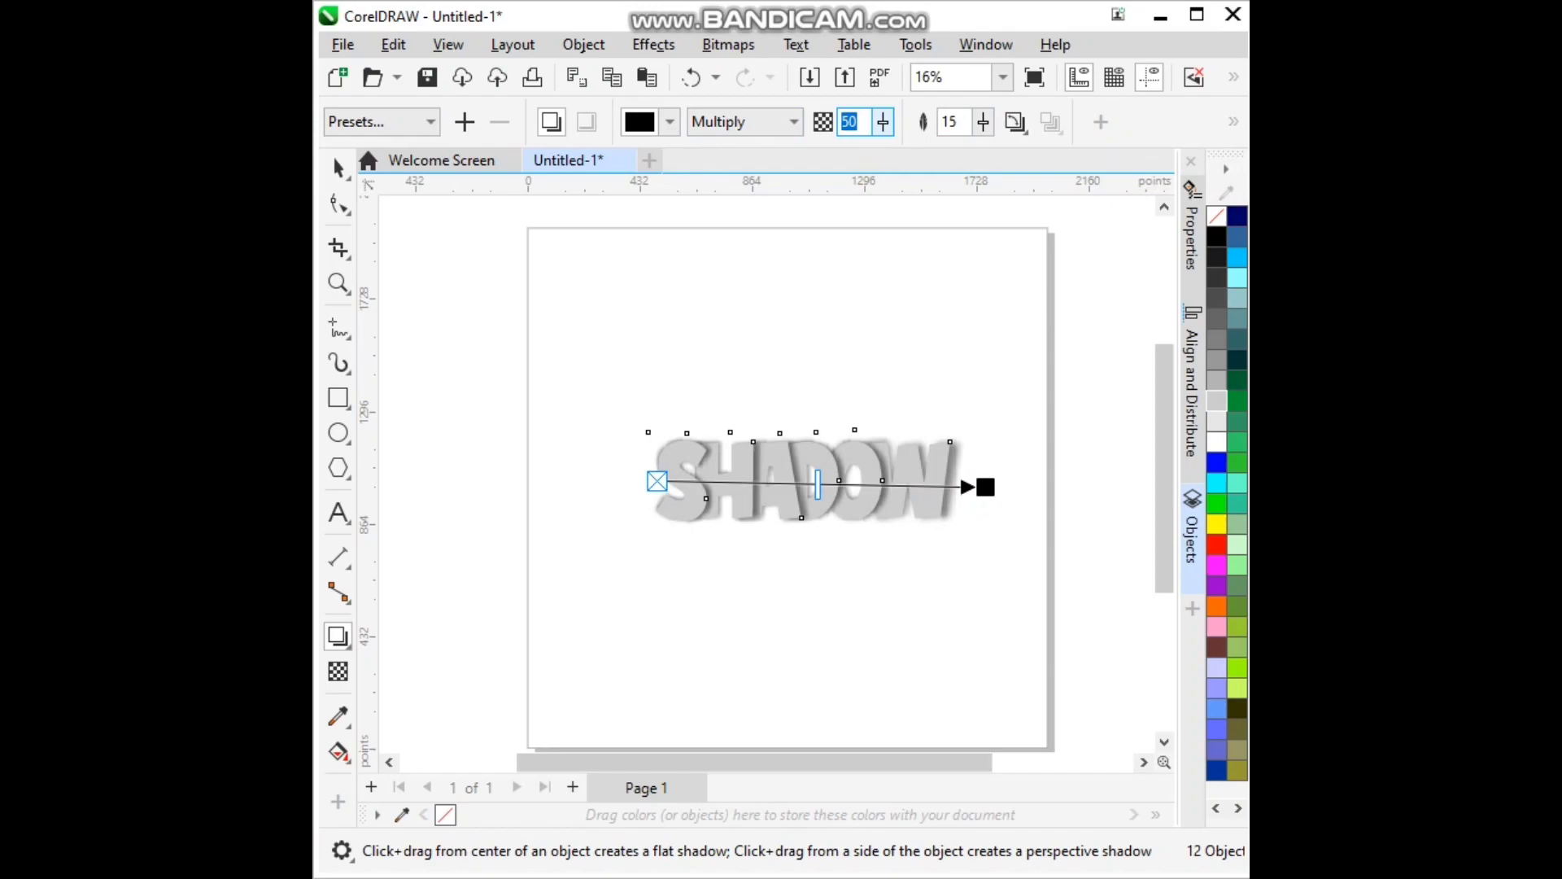
pyautogui.write('25')
pyautogui.press('Return')
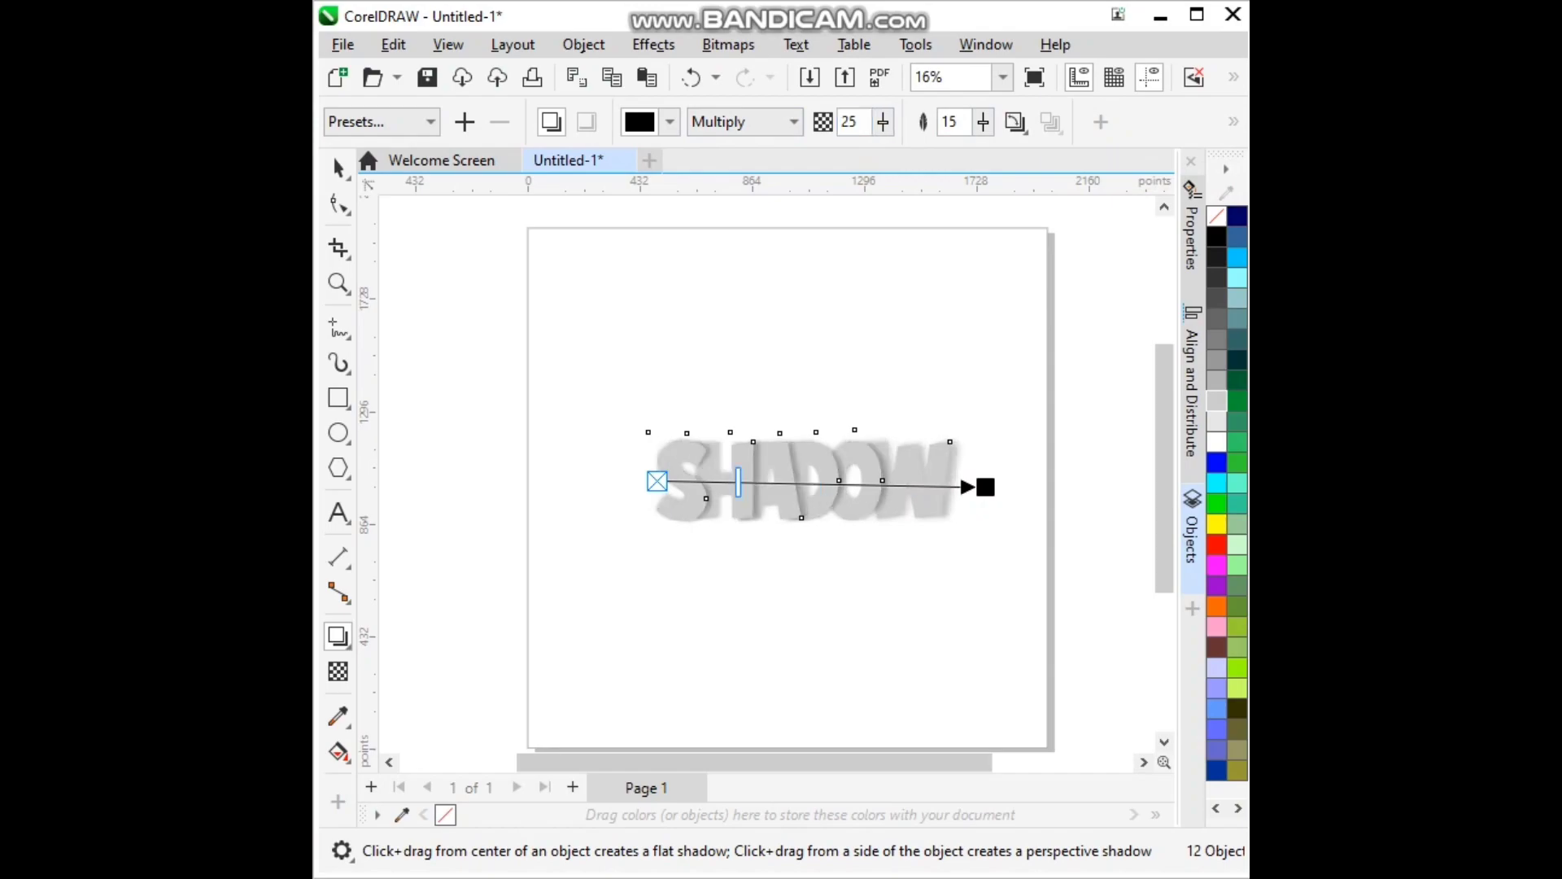
pyautogui.moveTo(860, 122); pyautogui.dragTo(832, 122)
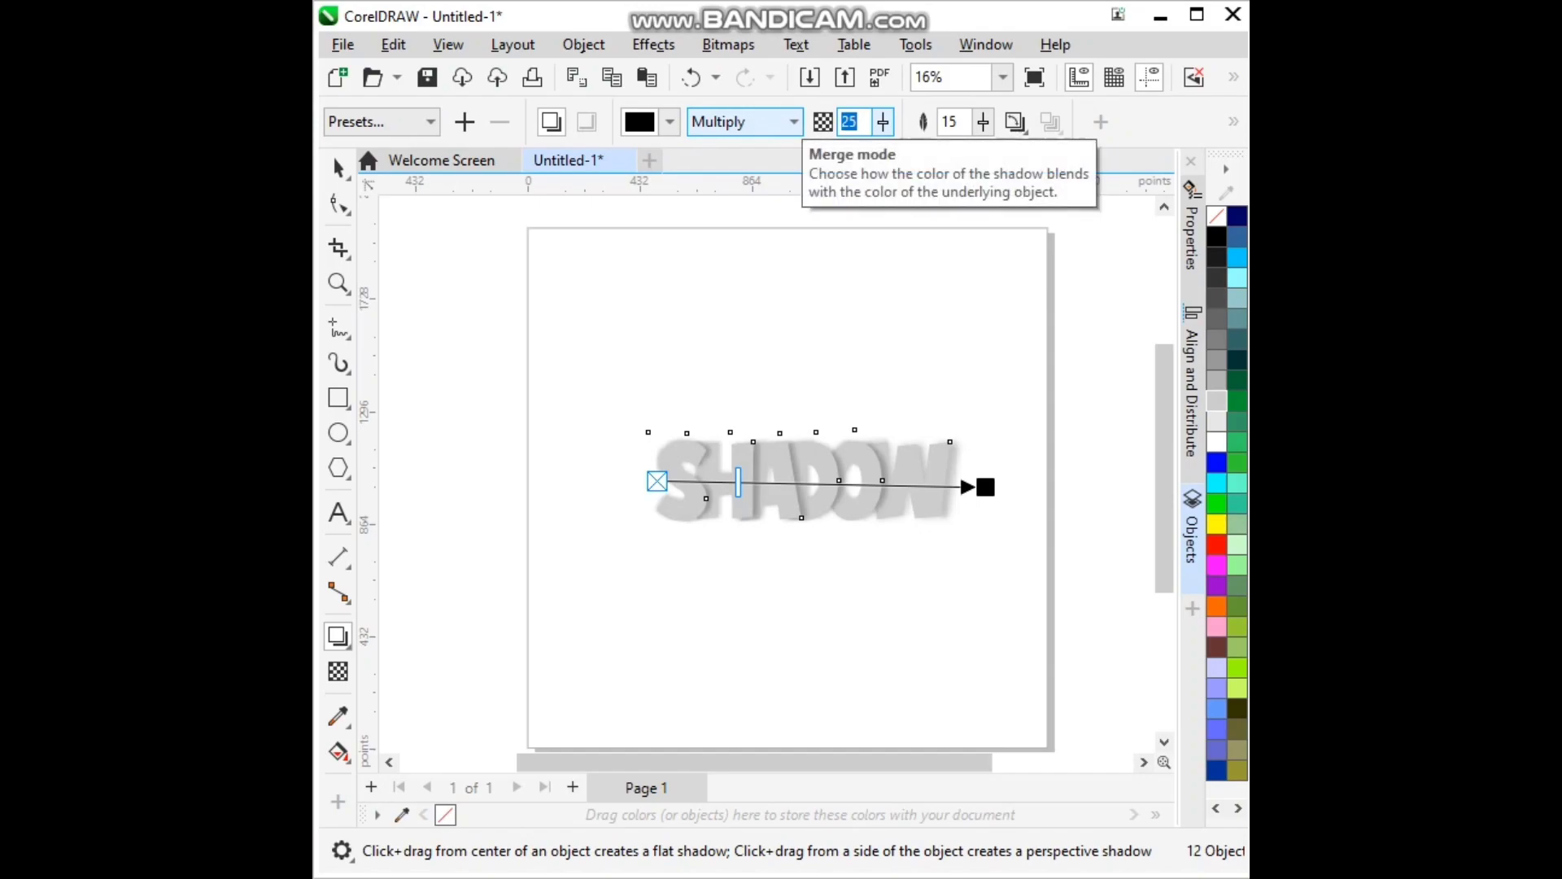
pyautogui.write('35')
pyautogui.press('Return')
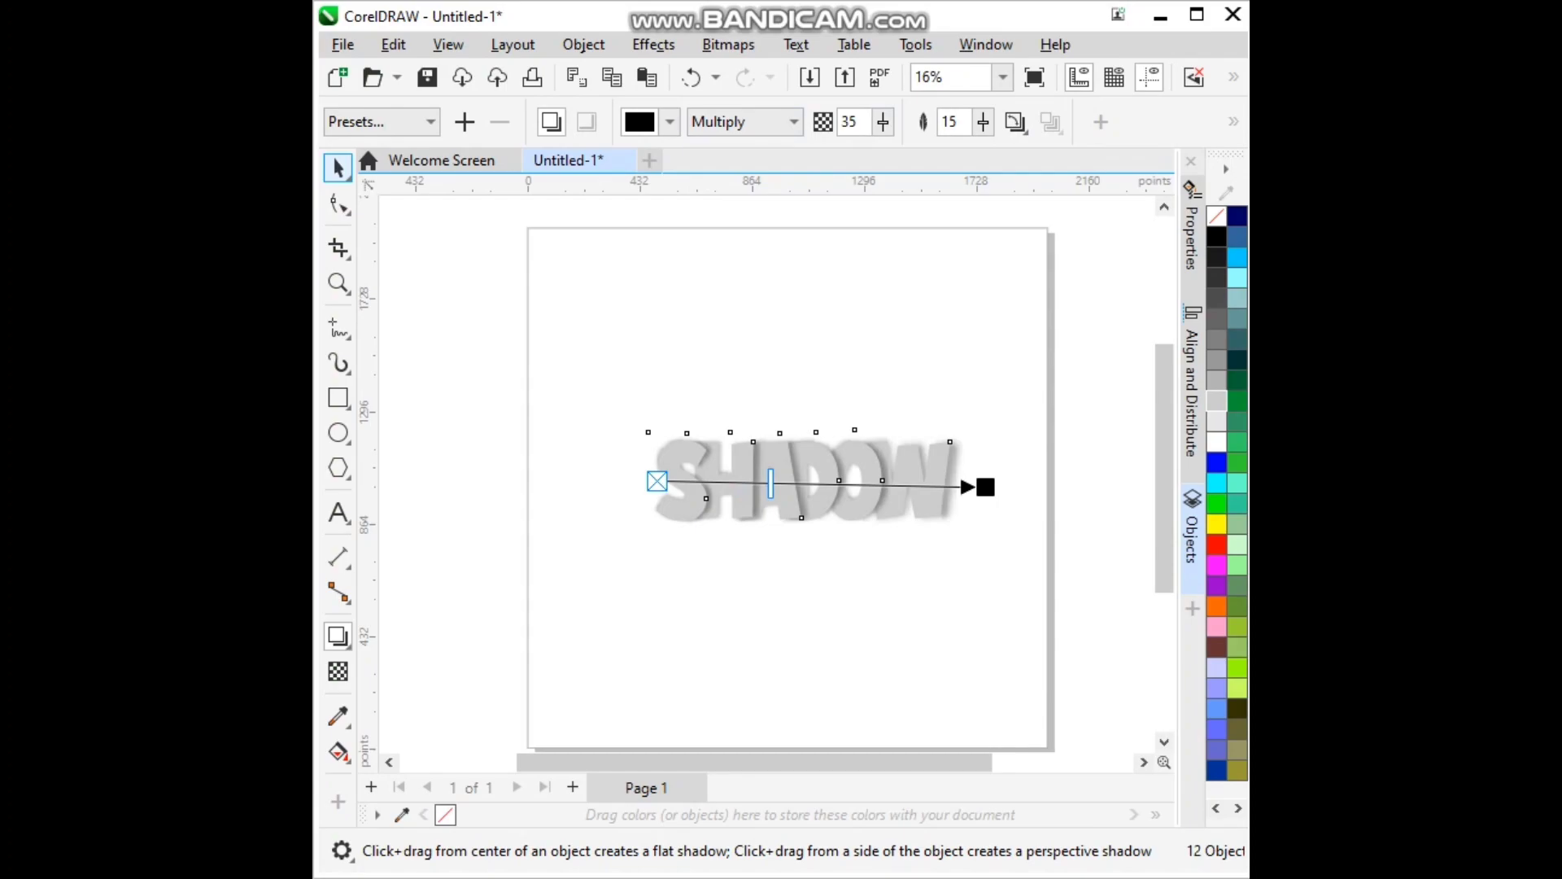
# Step: Enlarge the shadowed lettering to about 1458 pt wide and center it on the page
pyautogui.click(339, 169)
pyautogui.click(525, 331)
pyautogui.scroll(-1, 523, 331)
pyautogui.scroll(-1, 524, 327)
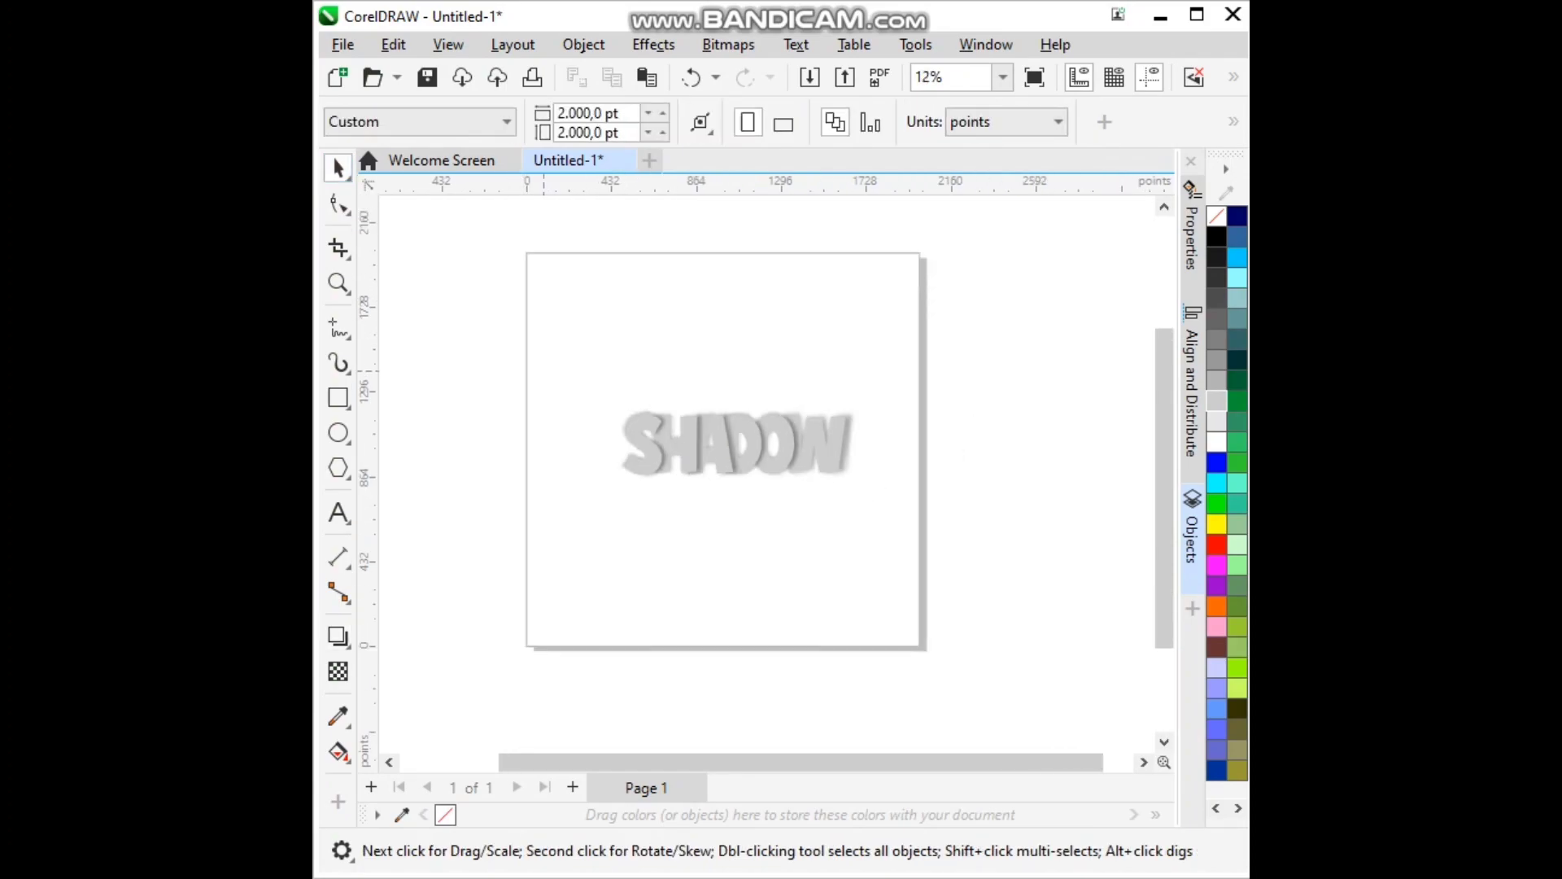
pyautogui.moveTo(639, 406); pyautogui.dragTo(912, 502)
pyautogui.click(595, 385)
pyautogui.hotkey('ctrl', 'g')
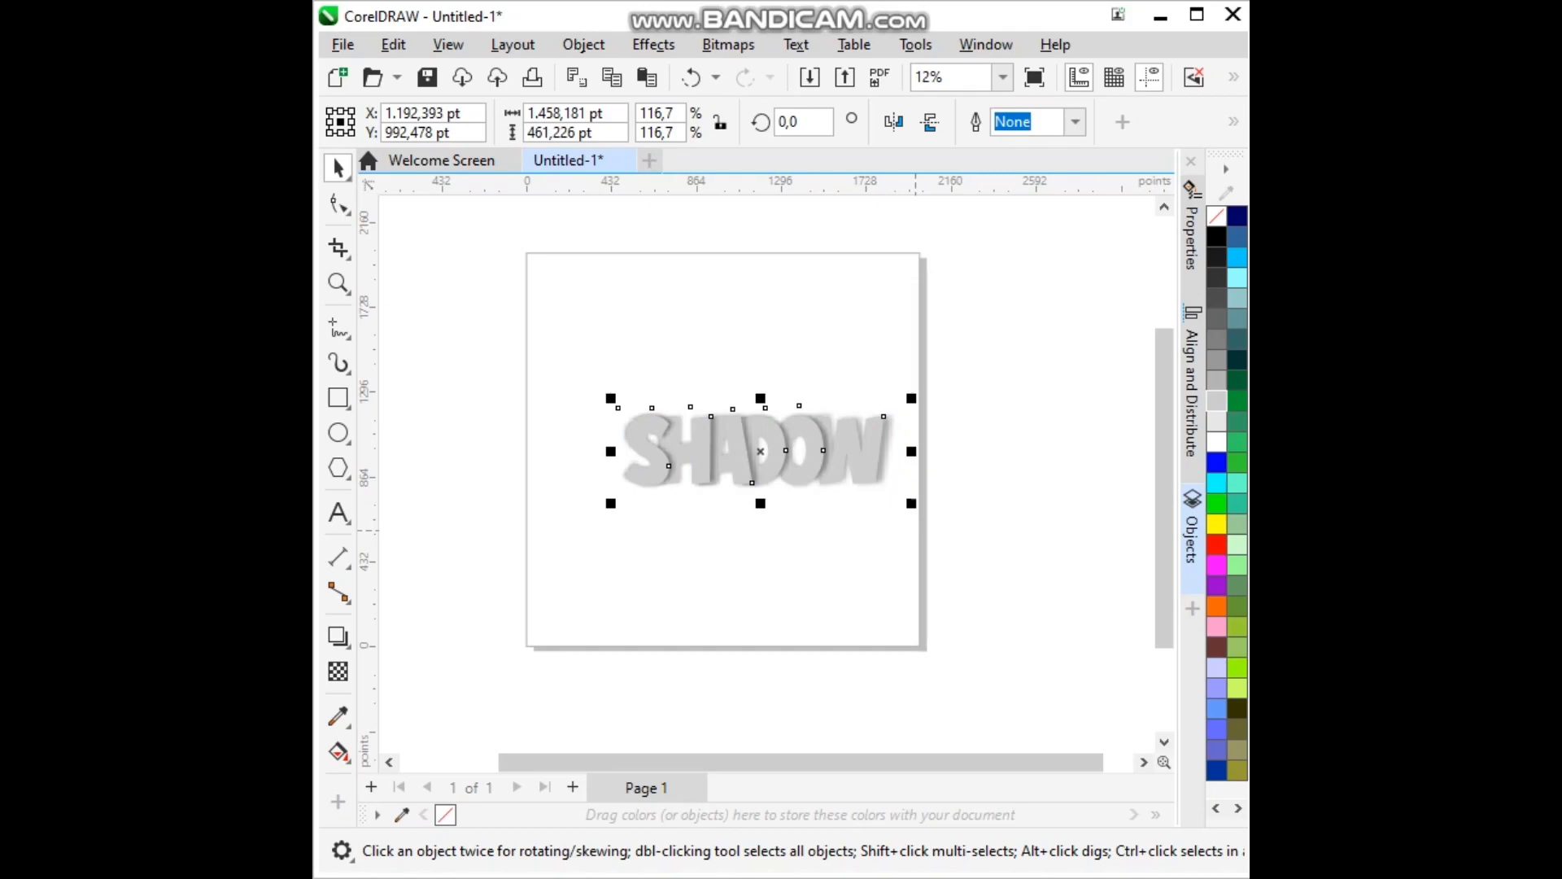
pyautogui.press('p')
pyautogui.click(916, 530)
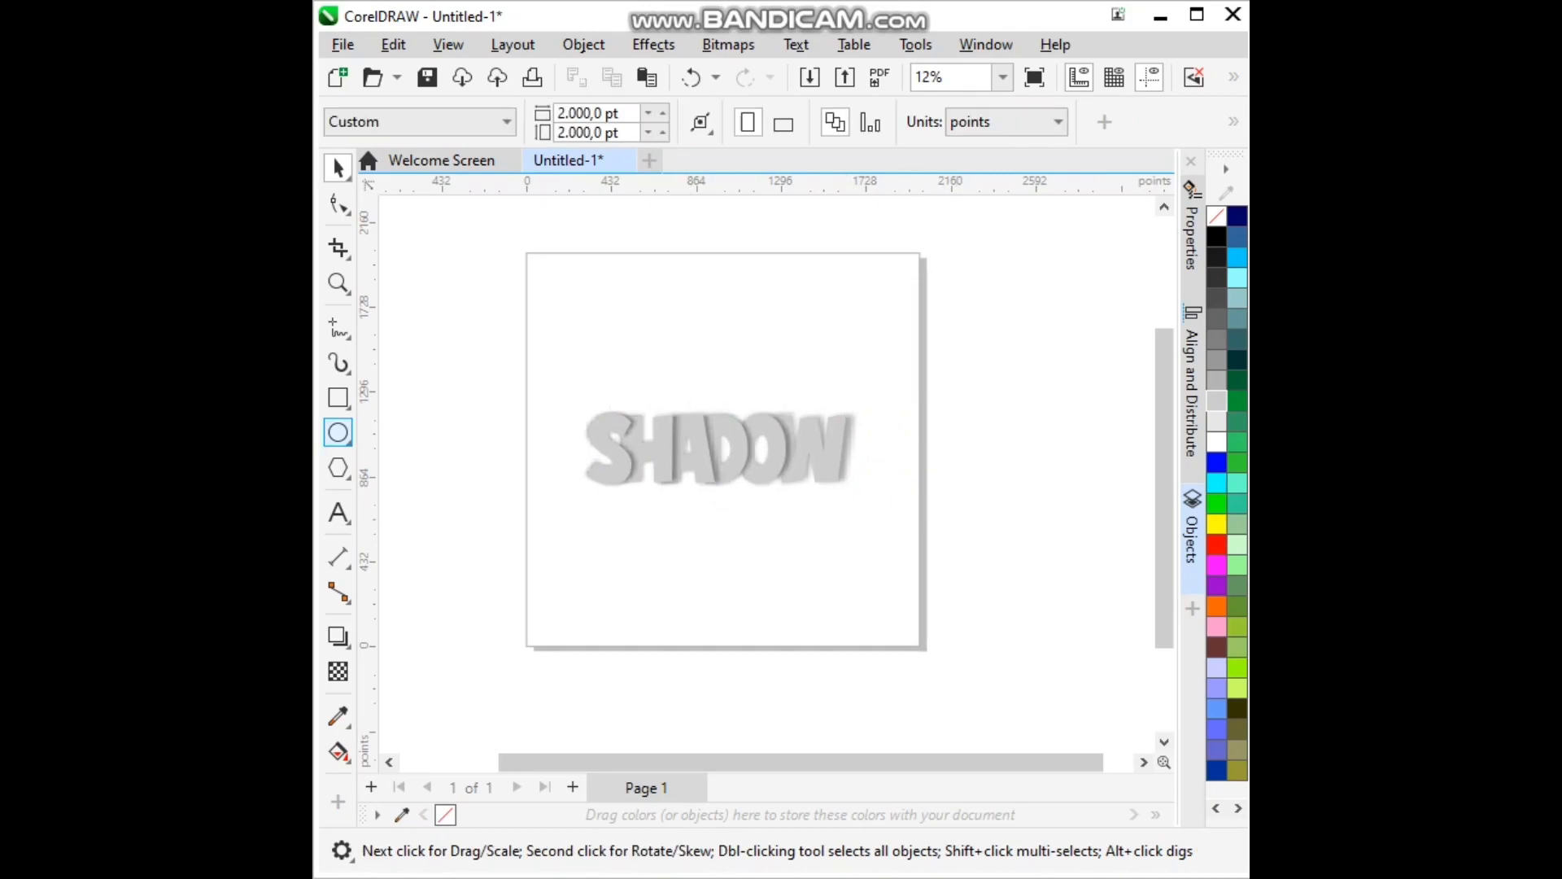
# Step: Create a page-sized rectangle behind the lettering and fill it with dark gray
pyautogui.doubleClick(338, 397)
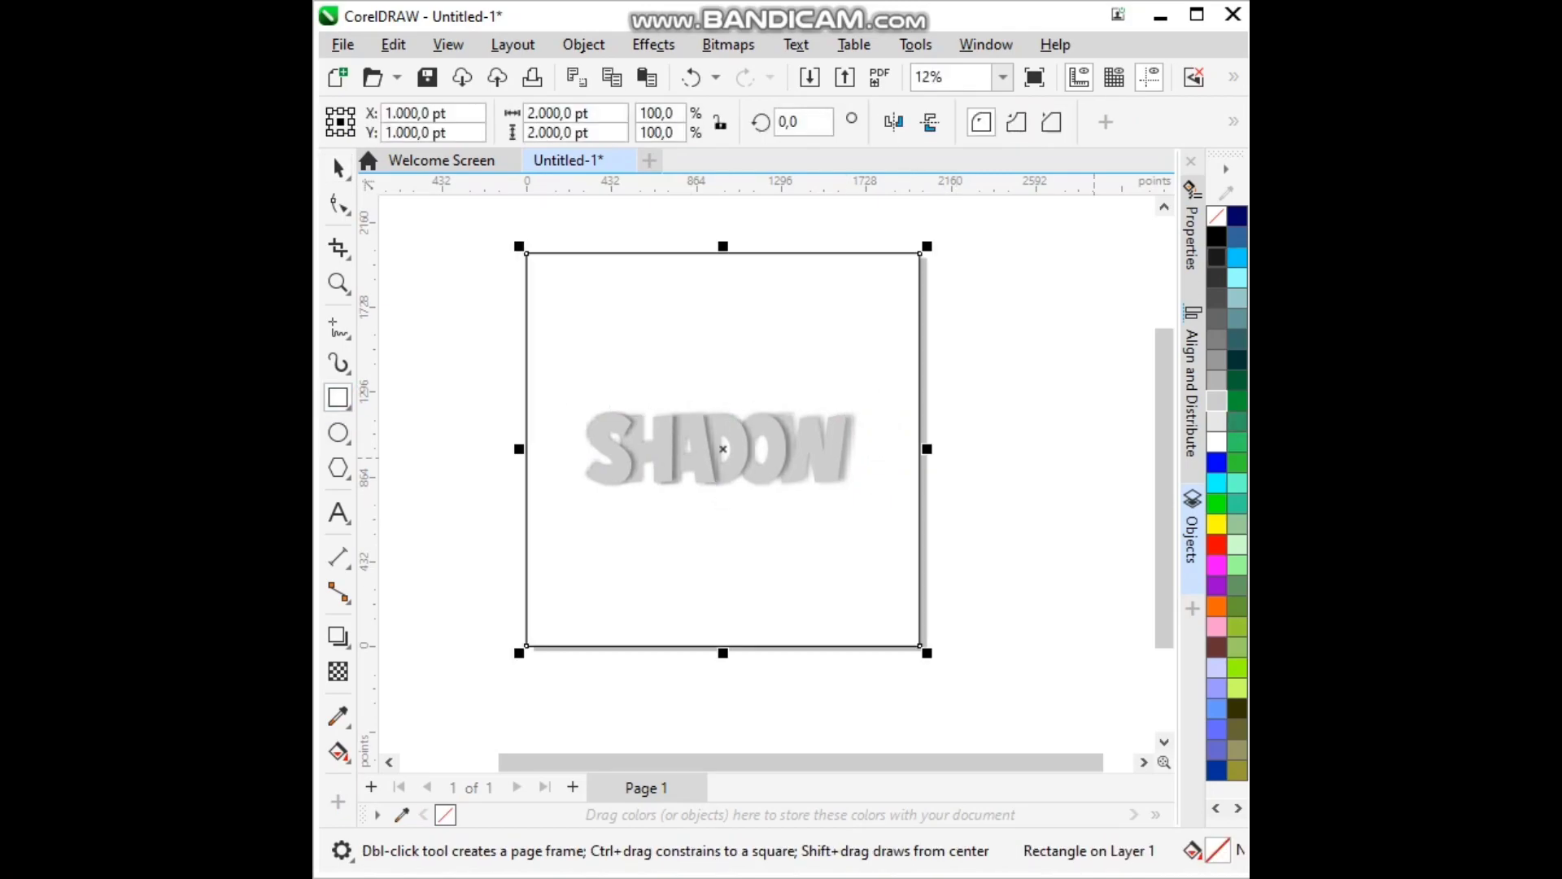
pyautogui.click(1216, 257)
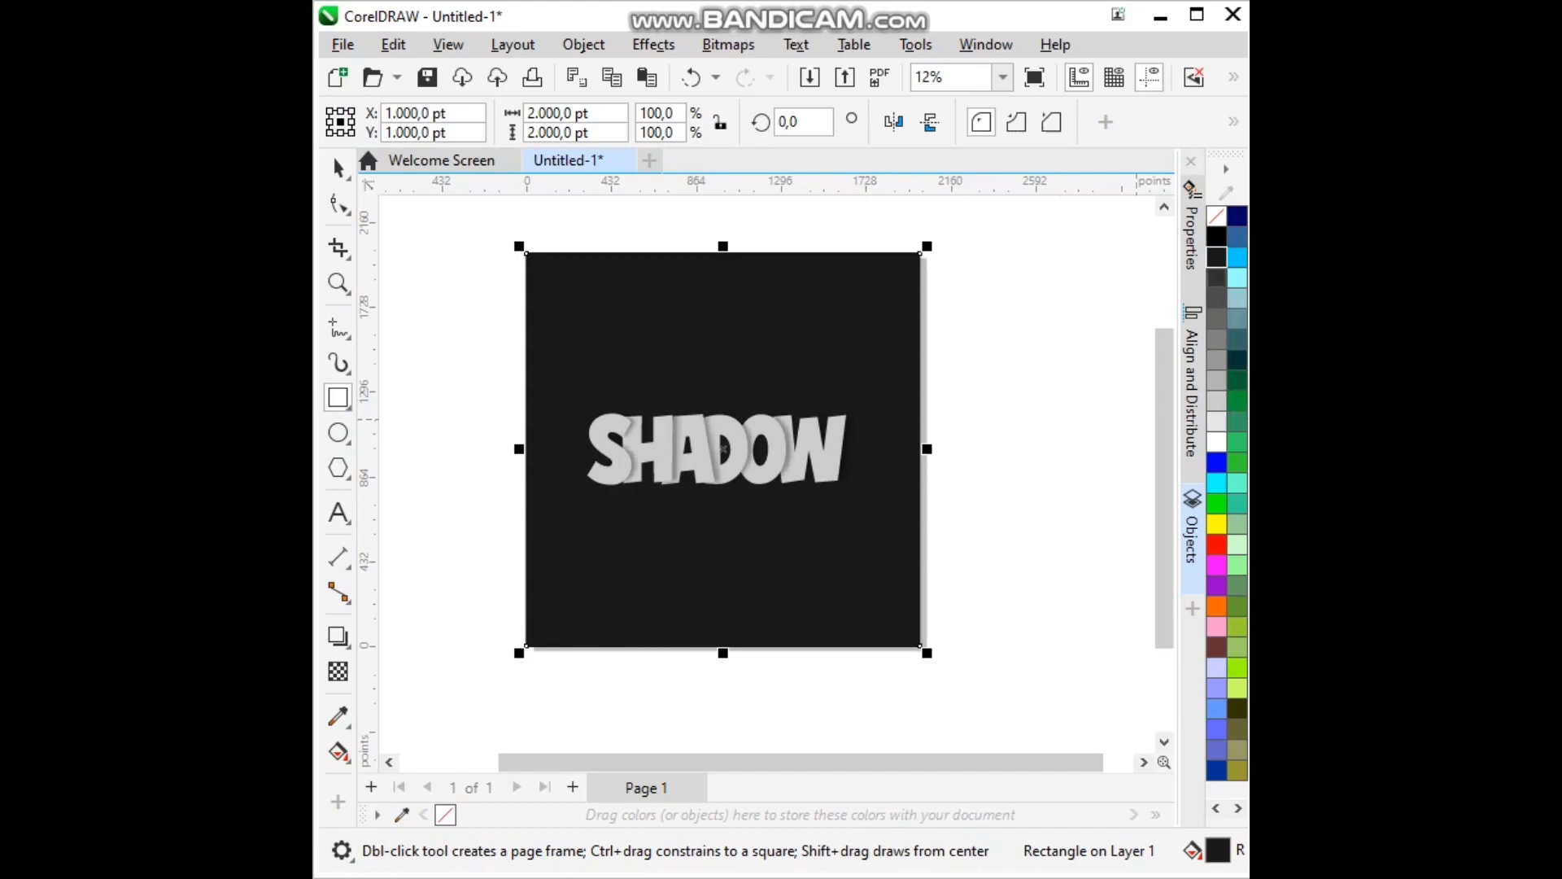
pyautogui.click(1216, 277)
# Step: Remove the outline from the dark gray background rectangle
pyautogui.scroll(1, 705, 498)
pyautogui.press('space')
pyautogui.click(1034, 379)
pyautogui.click(920, 504)
pyautogui.rightClick(445, 814)
pyautogui.scroll(-1, 1088, 460)
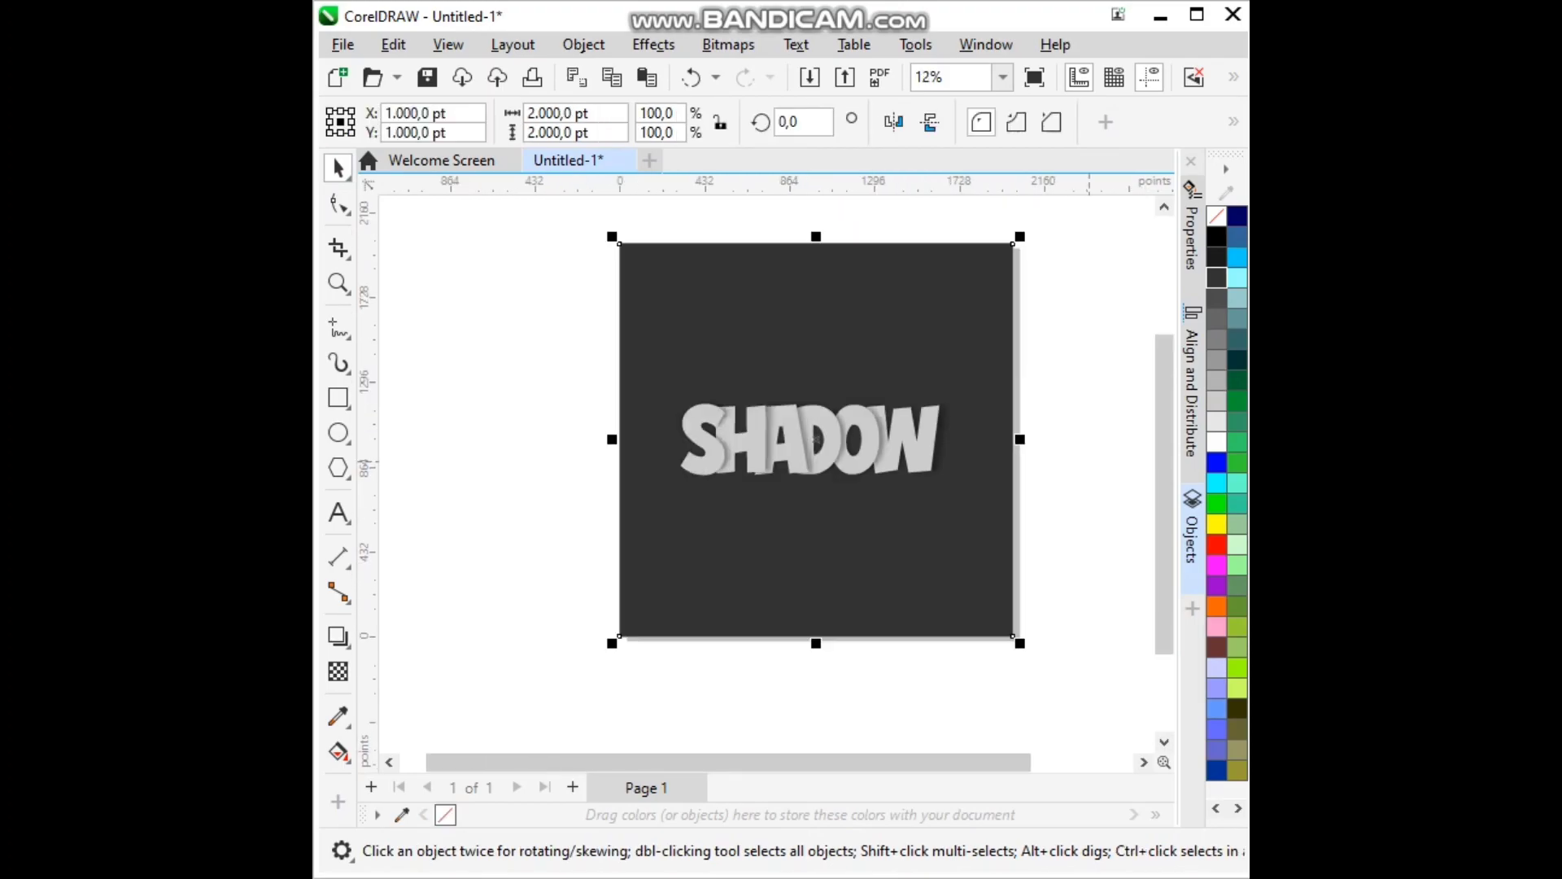
# Step: Import the "mockup kaos corel" T-shirt mockup file and center it on the page
pyautogui.click(1095, 426)
pyautogui.hotkey('ctrl', 'i')
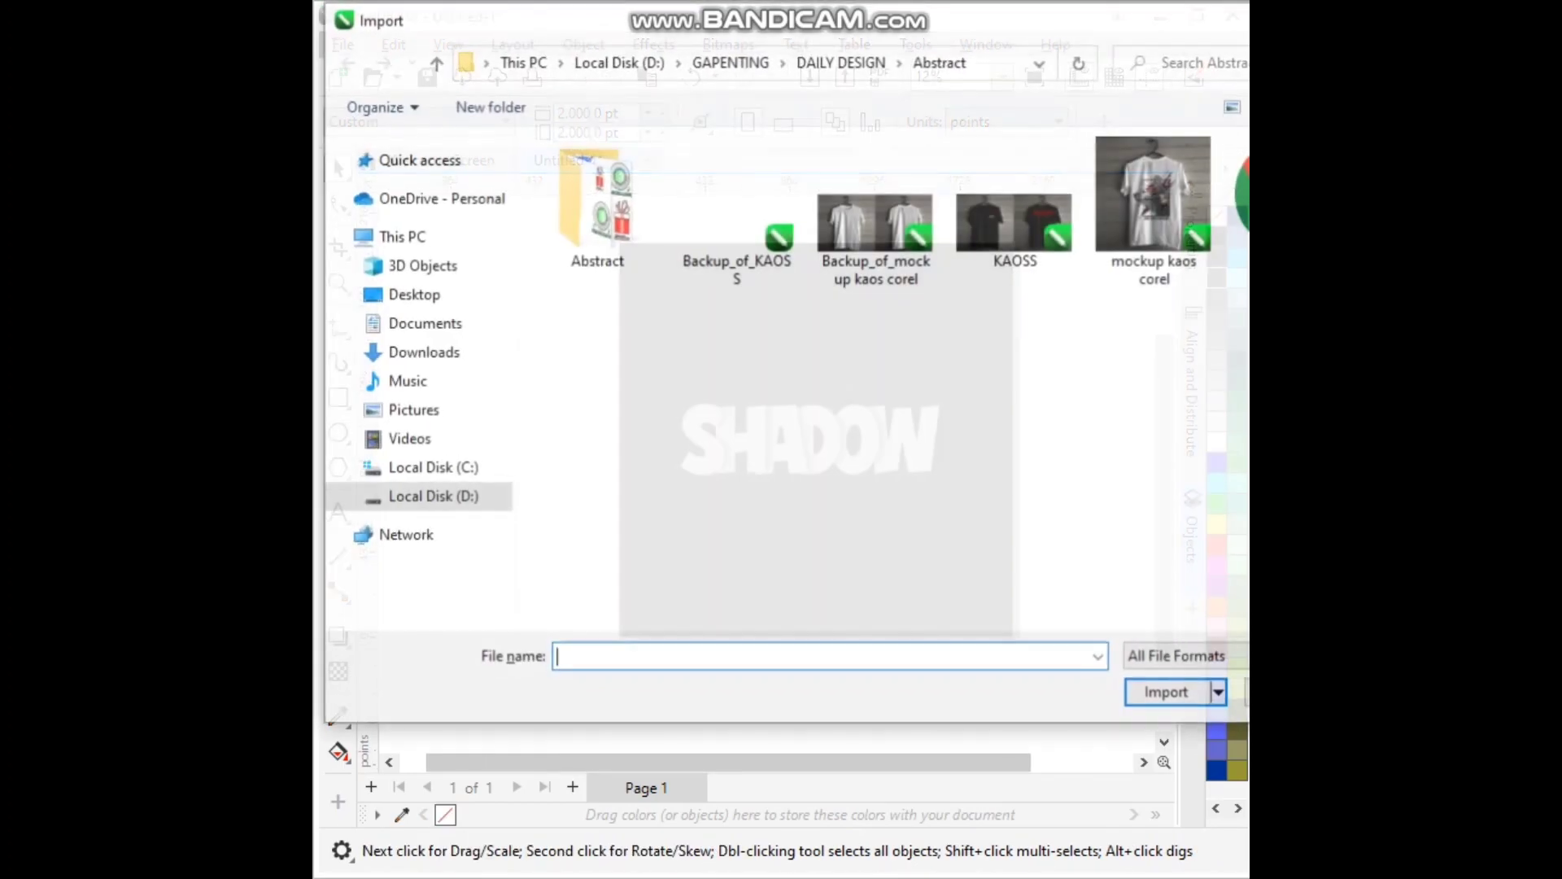
pyautogui.click(1155, 211)
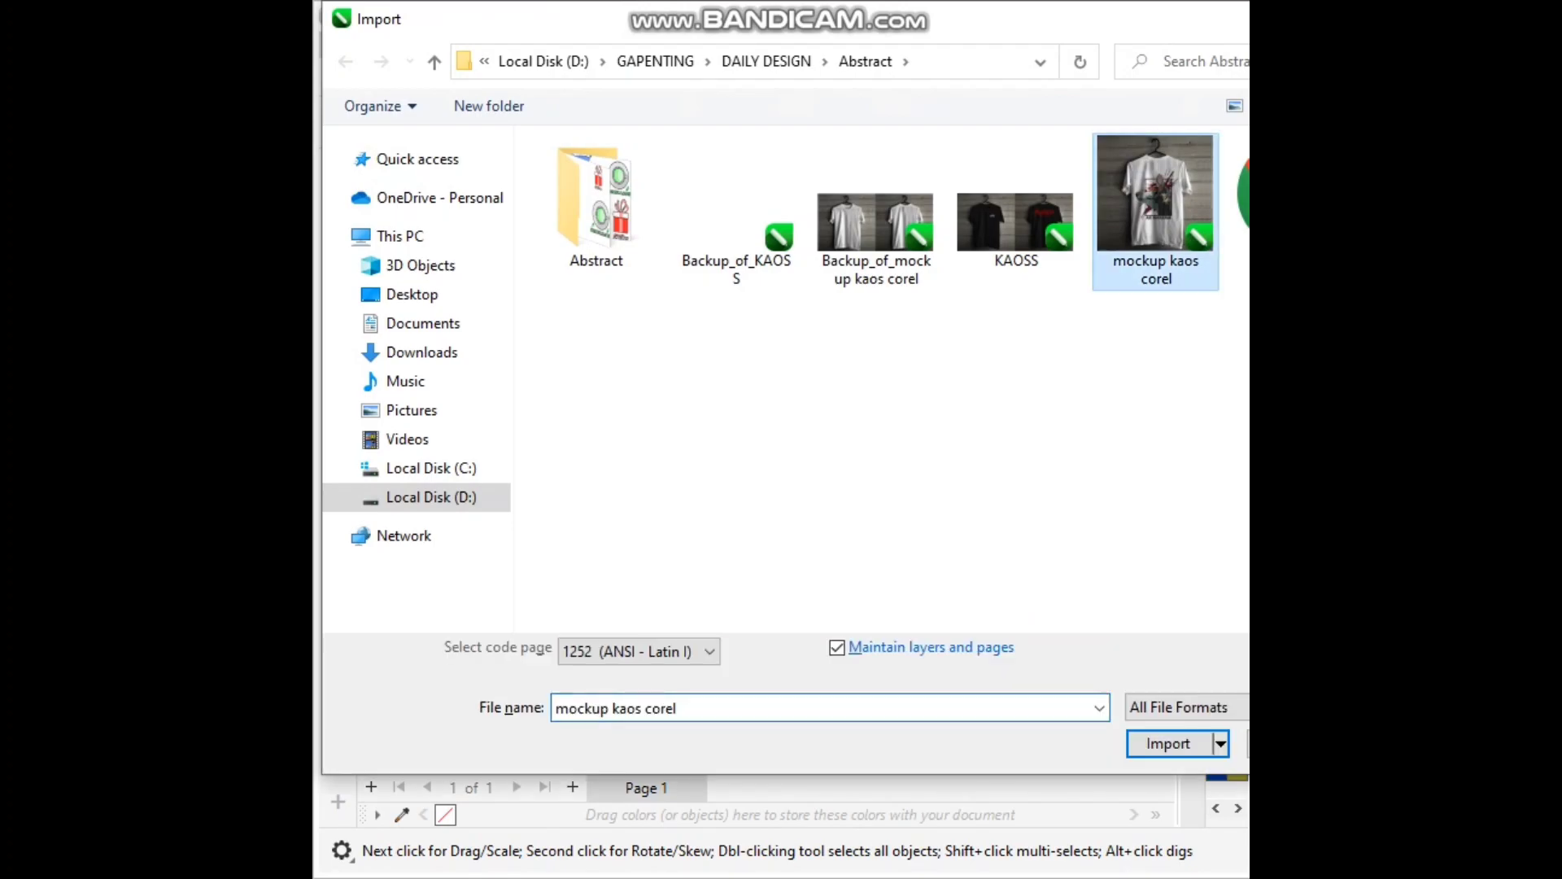
pyautogui.click(1168, 740)
pyautogui.click(476, 380)
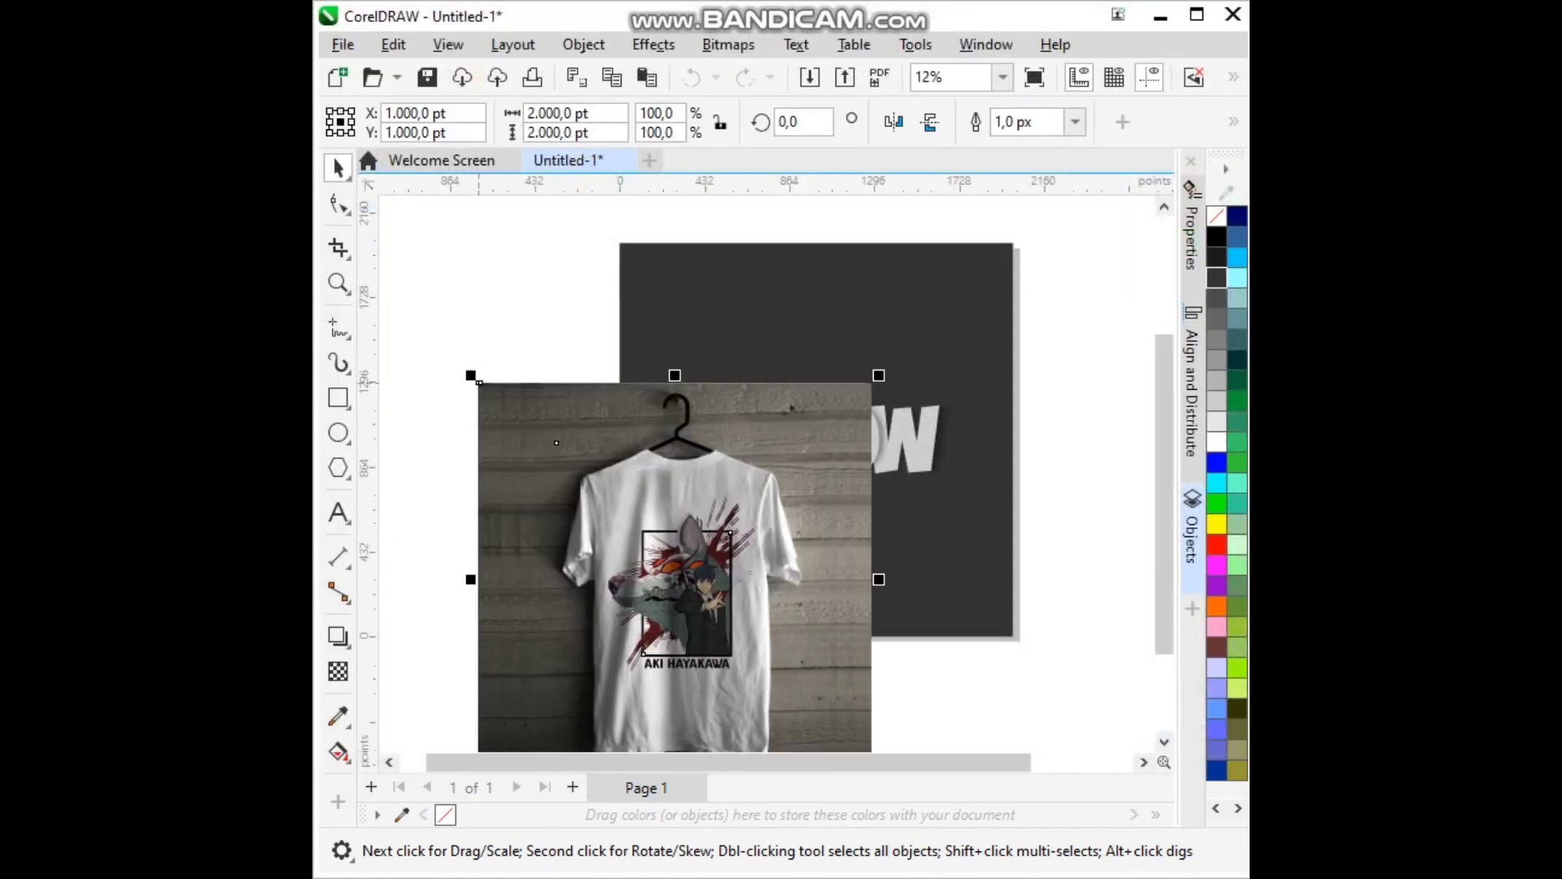
pyautogui.scroll(-3, 476, 384)
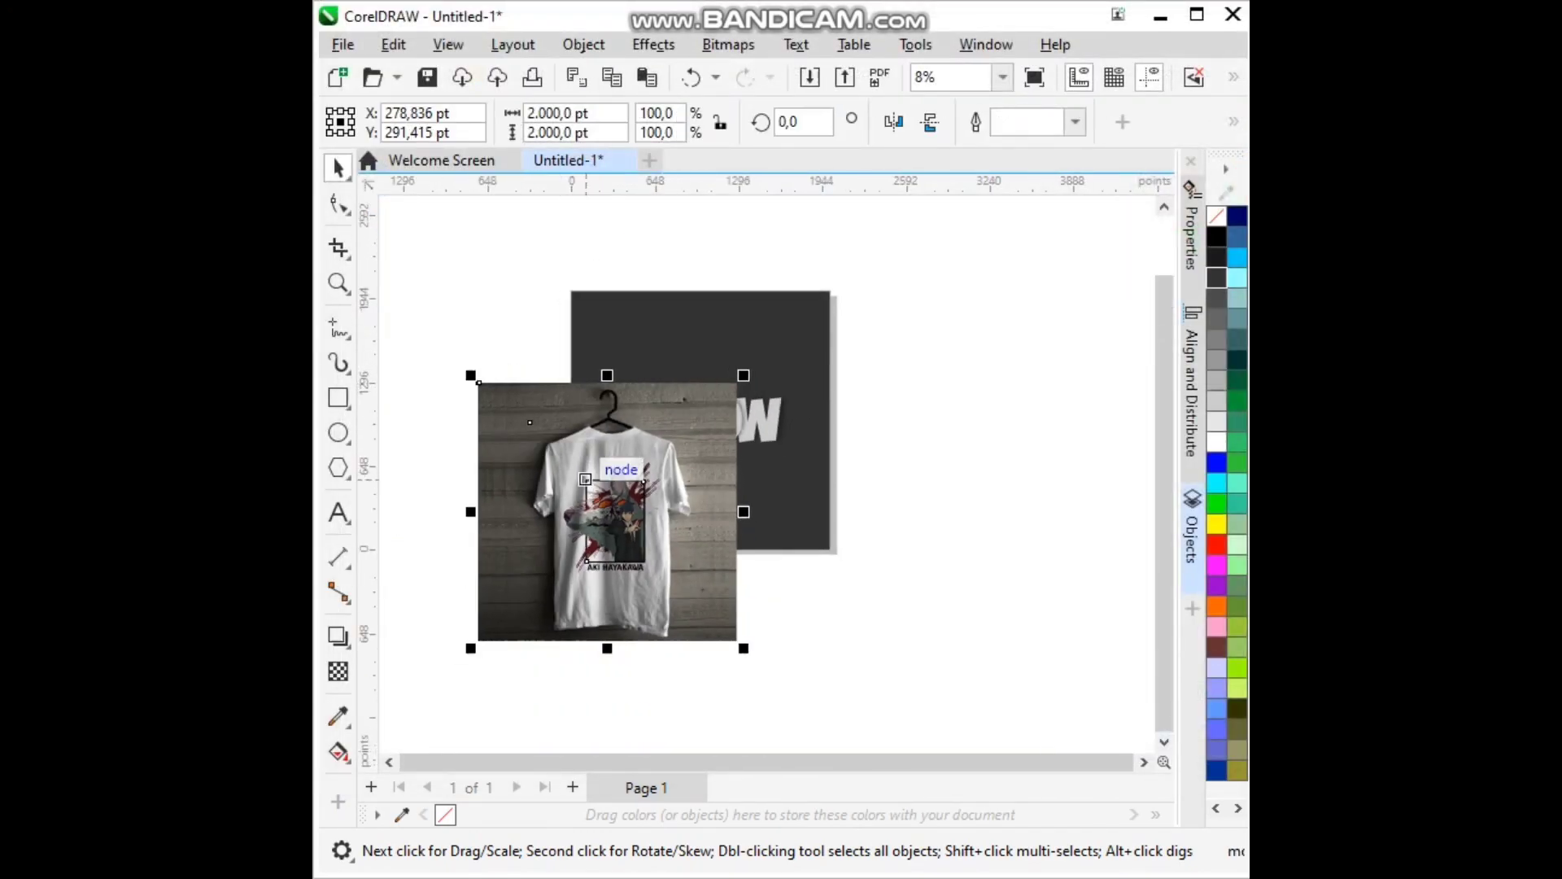
pyautogui.press('p')
pyautogui.scroll(2, 597, 354)
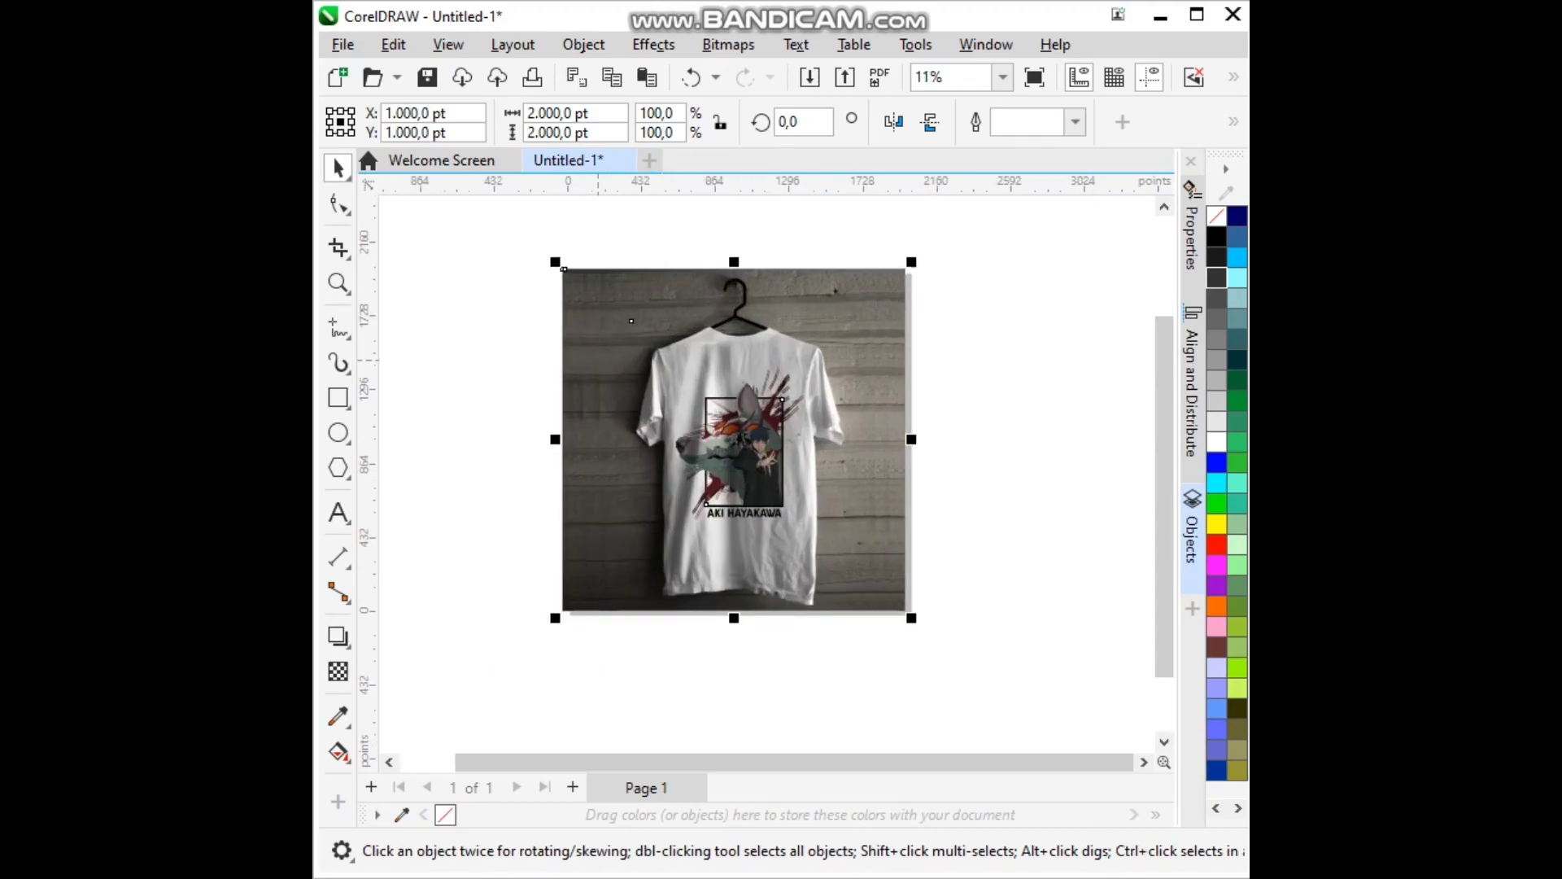
# Step: Show the object list and hide the imported mockup kaos corel.cdr group
pyautogui.click(1192, 537)
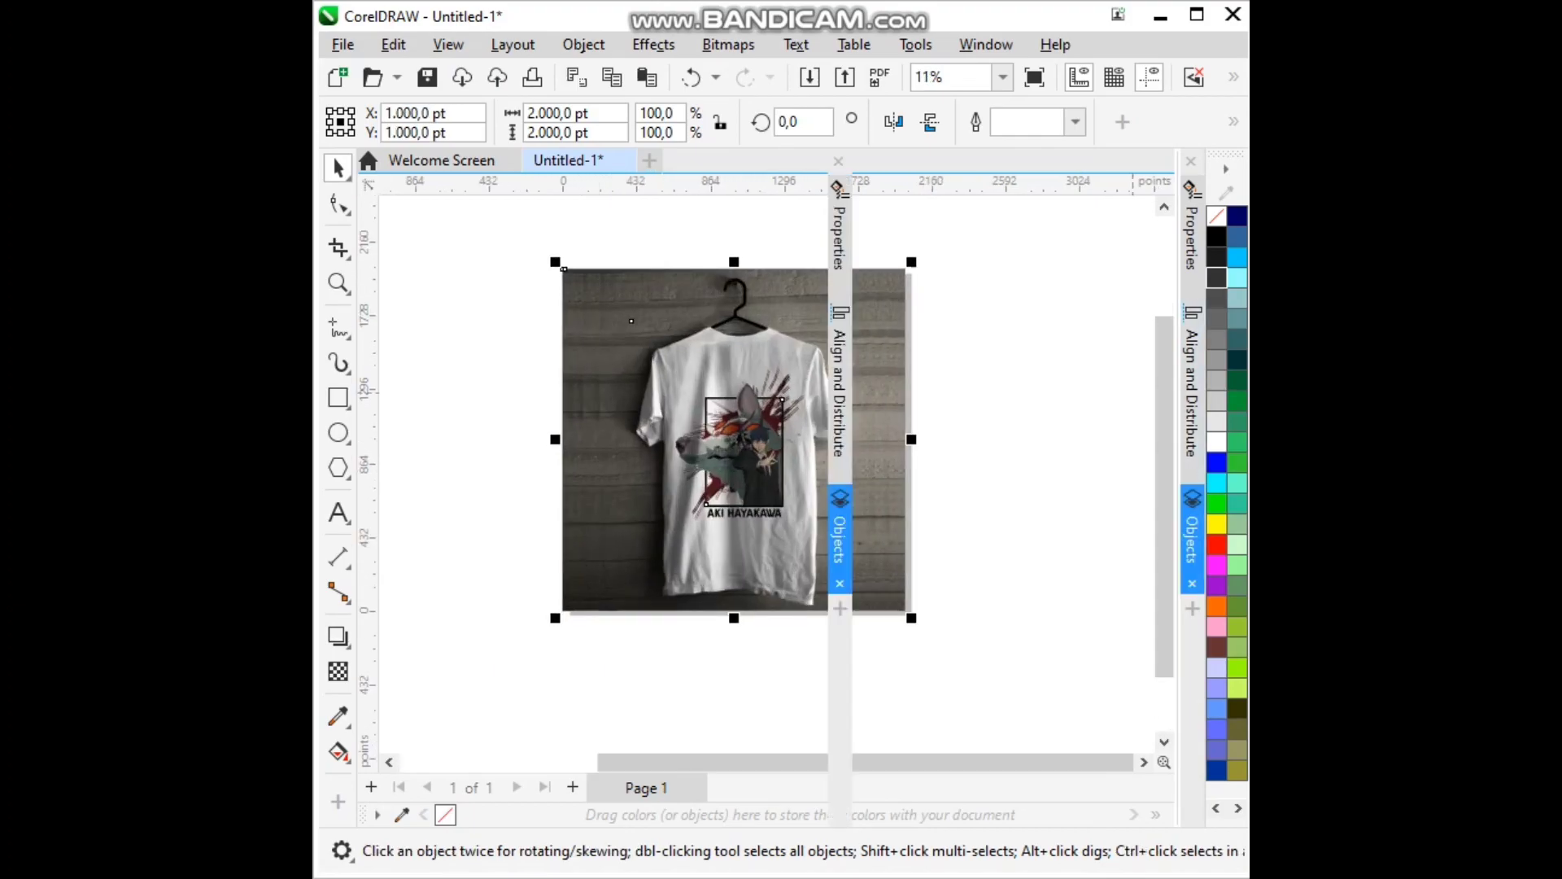
pyautogui.moveTo(839, 532); pyautogui.dragTo(840, 533)
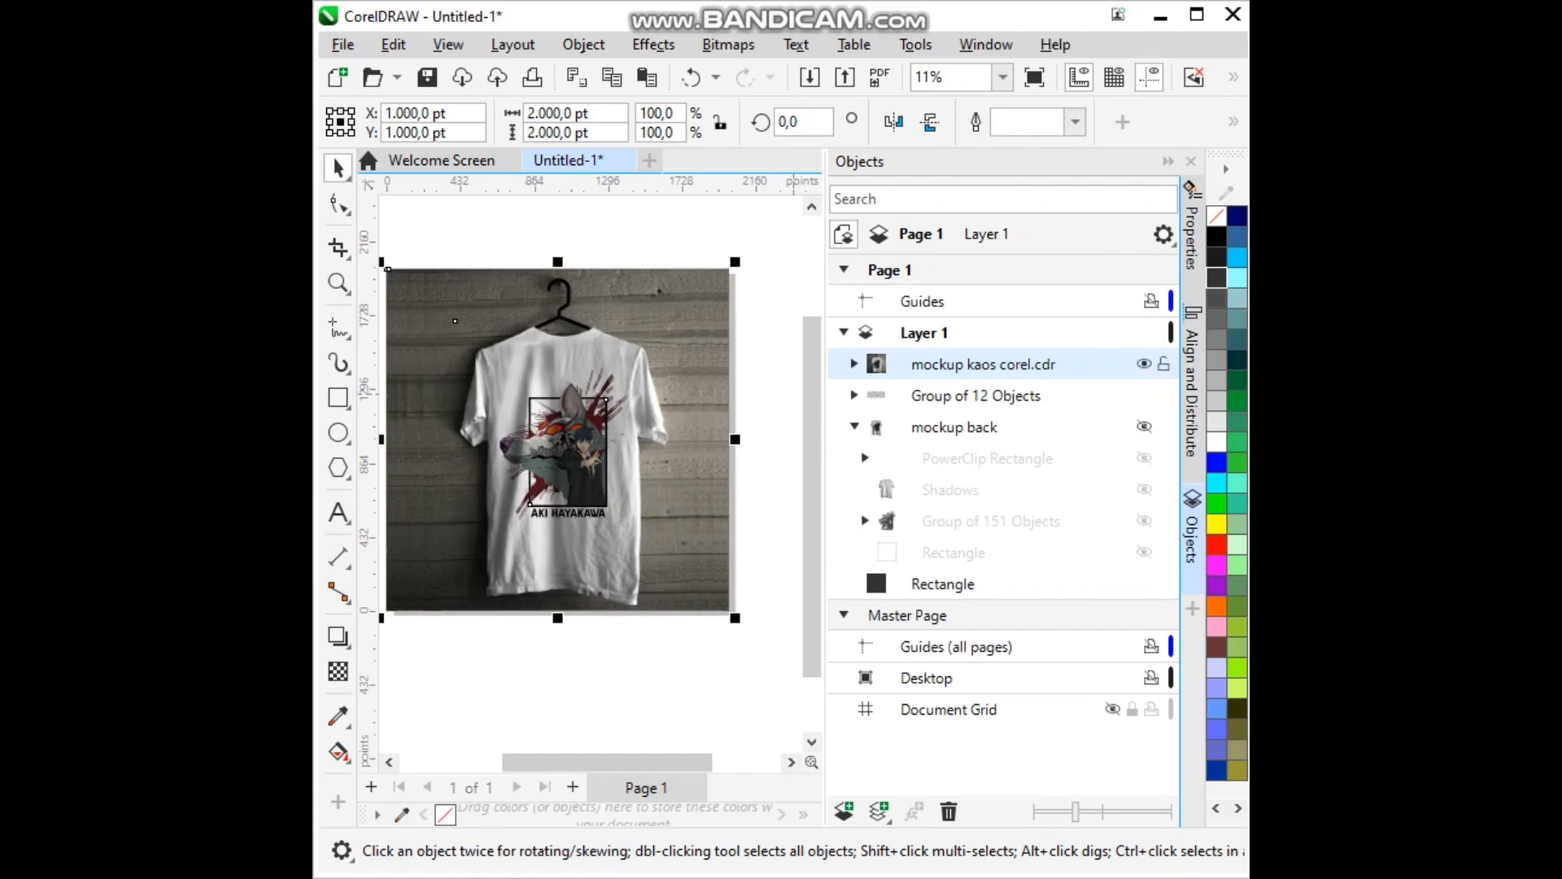
pyautogui.click(1143, 363)
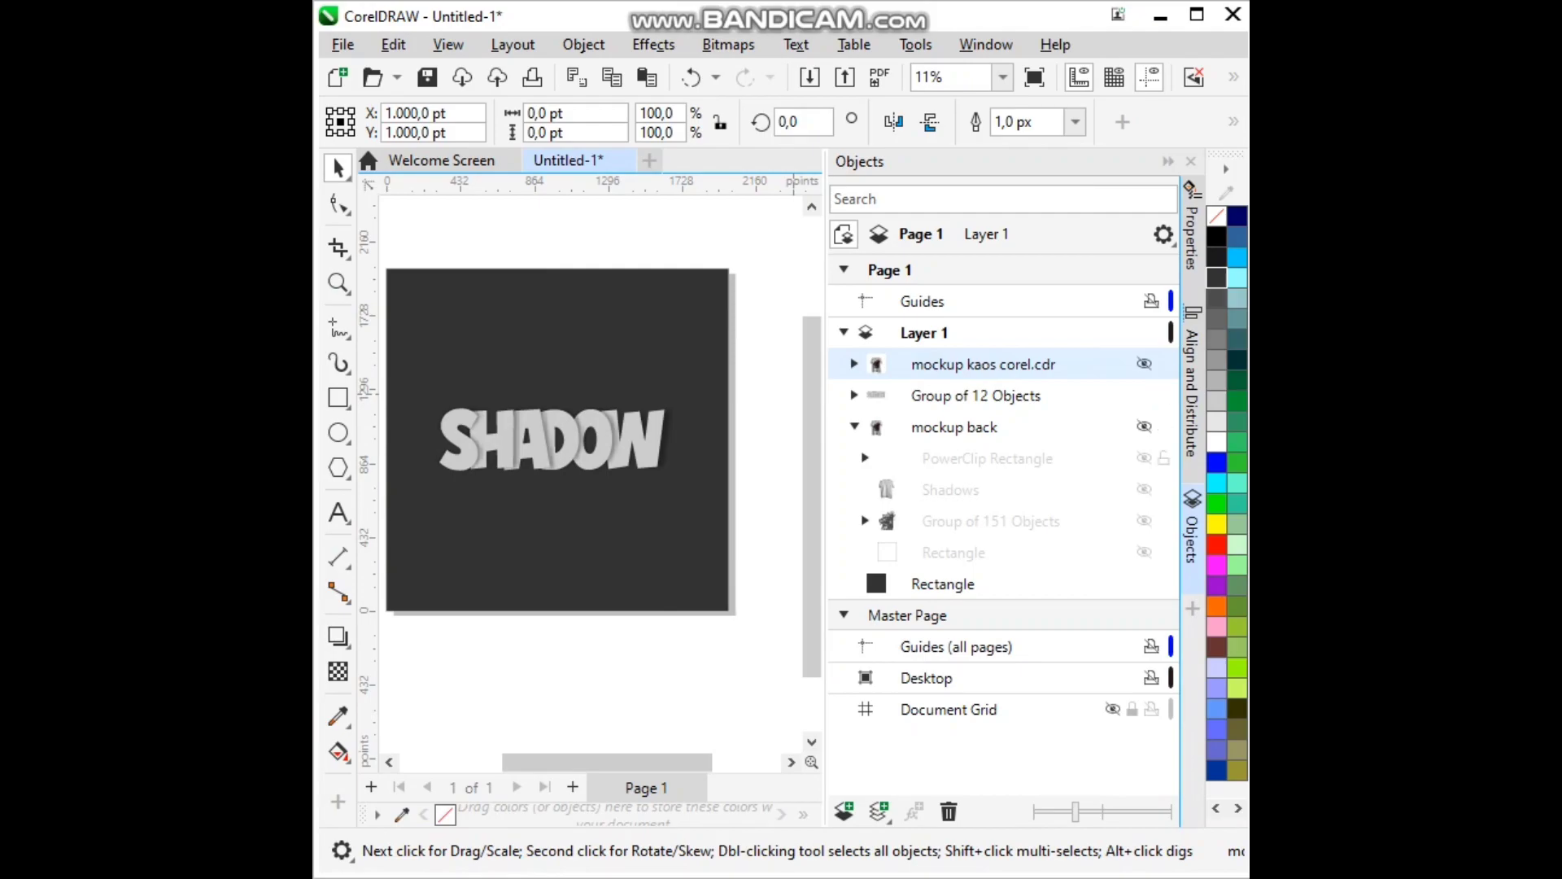
# Step: Make the separate mockup back group visible and move it above the lettering group in the stacking order
pyautogui.click(1143, 426)
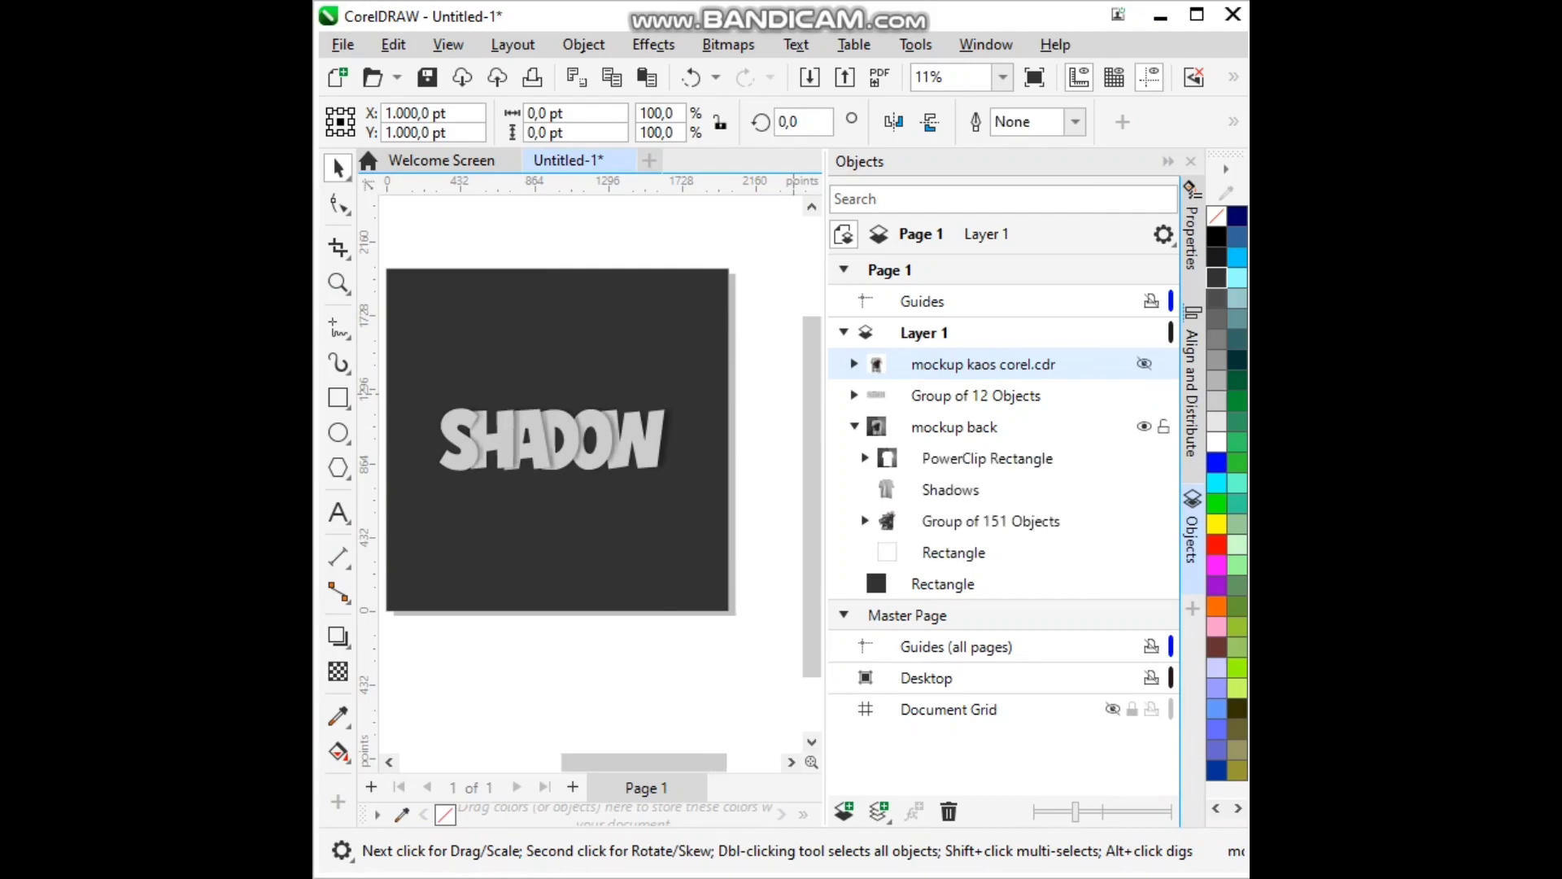
pyautogui.moveTo(1130, 427); pyautogui.dragTo(1130, 394)
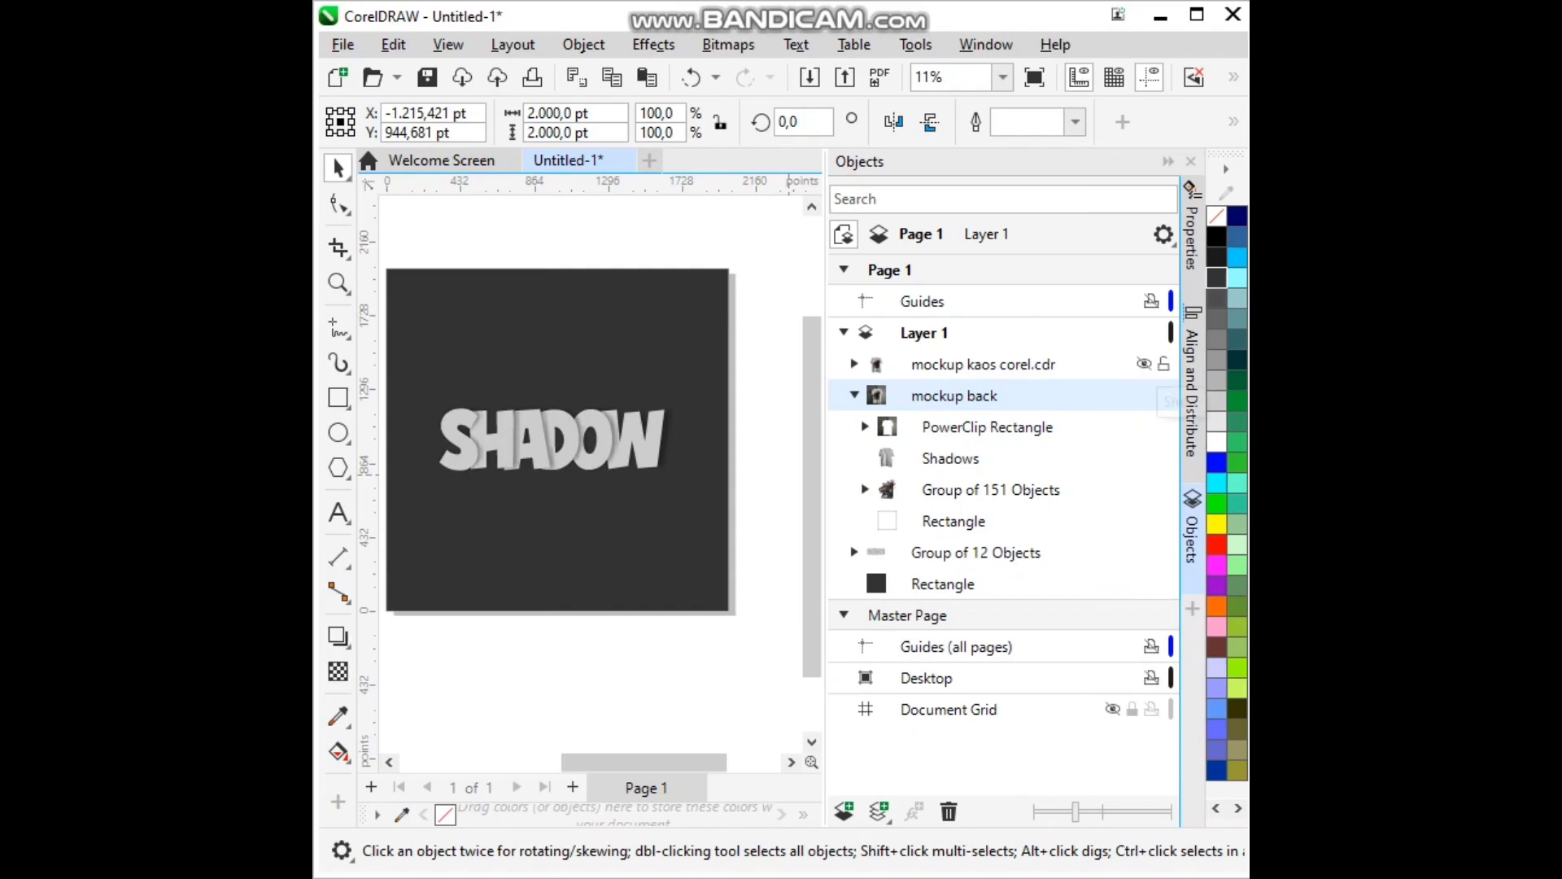
pyautogui.click(855, 395)
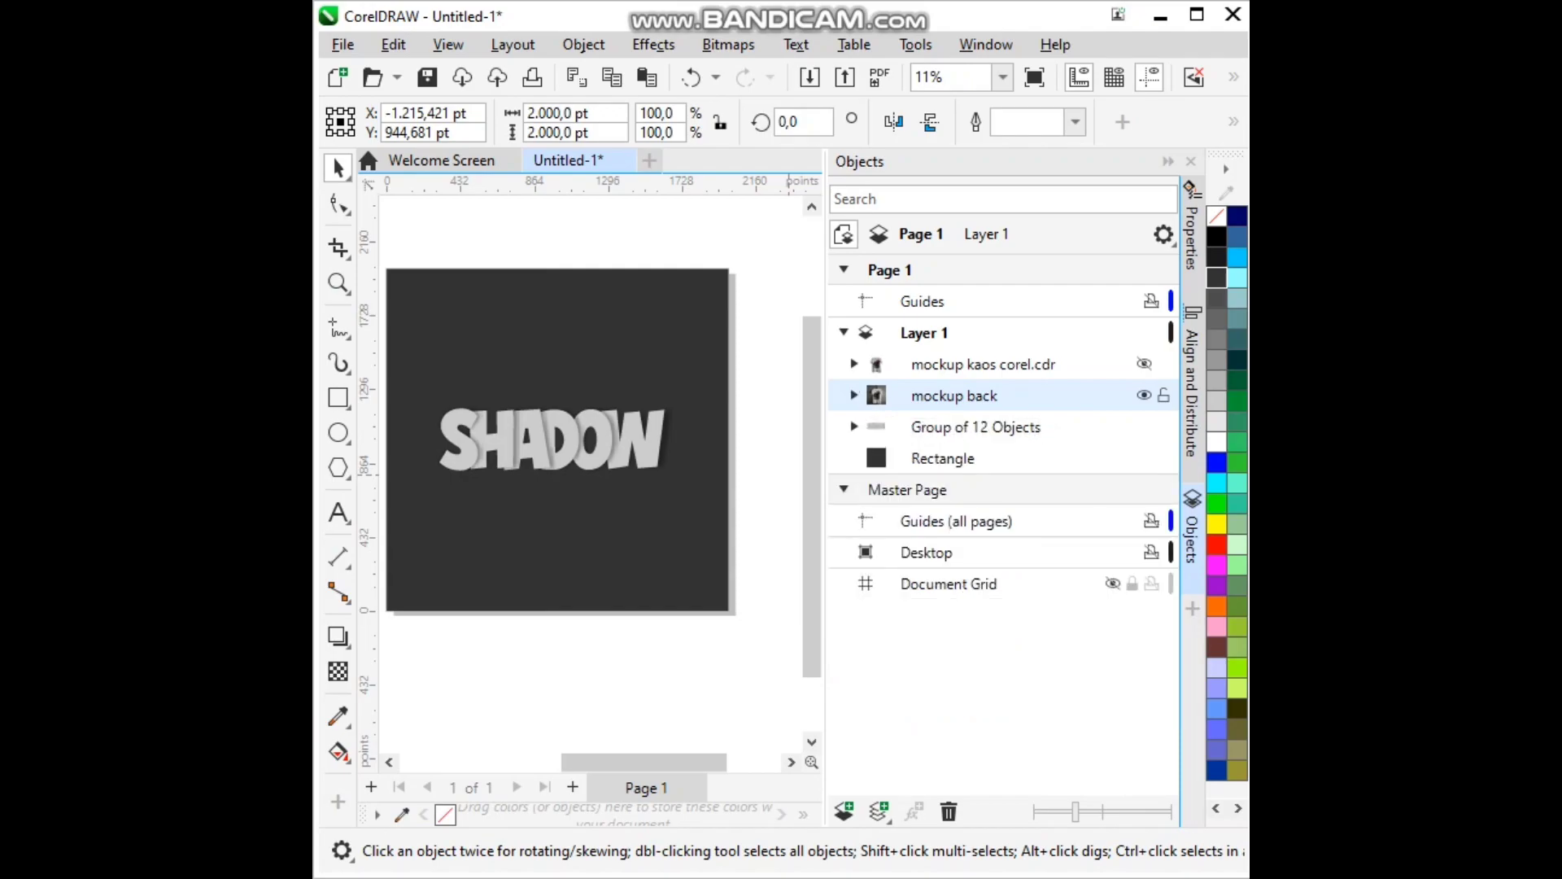
# Step: Delete the hidden mockup kaos corel.cdr group from Layer 1
pyautogui.click(975, 426)
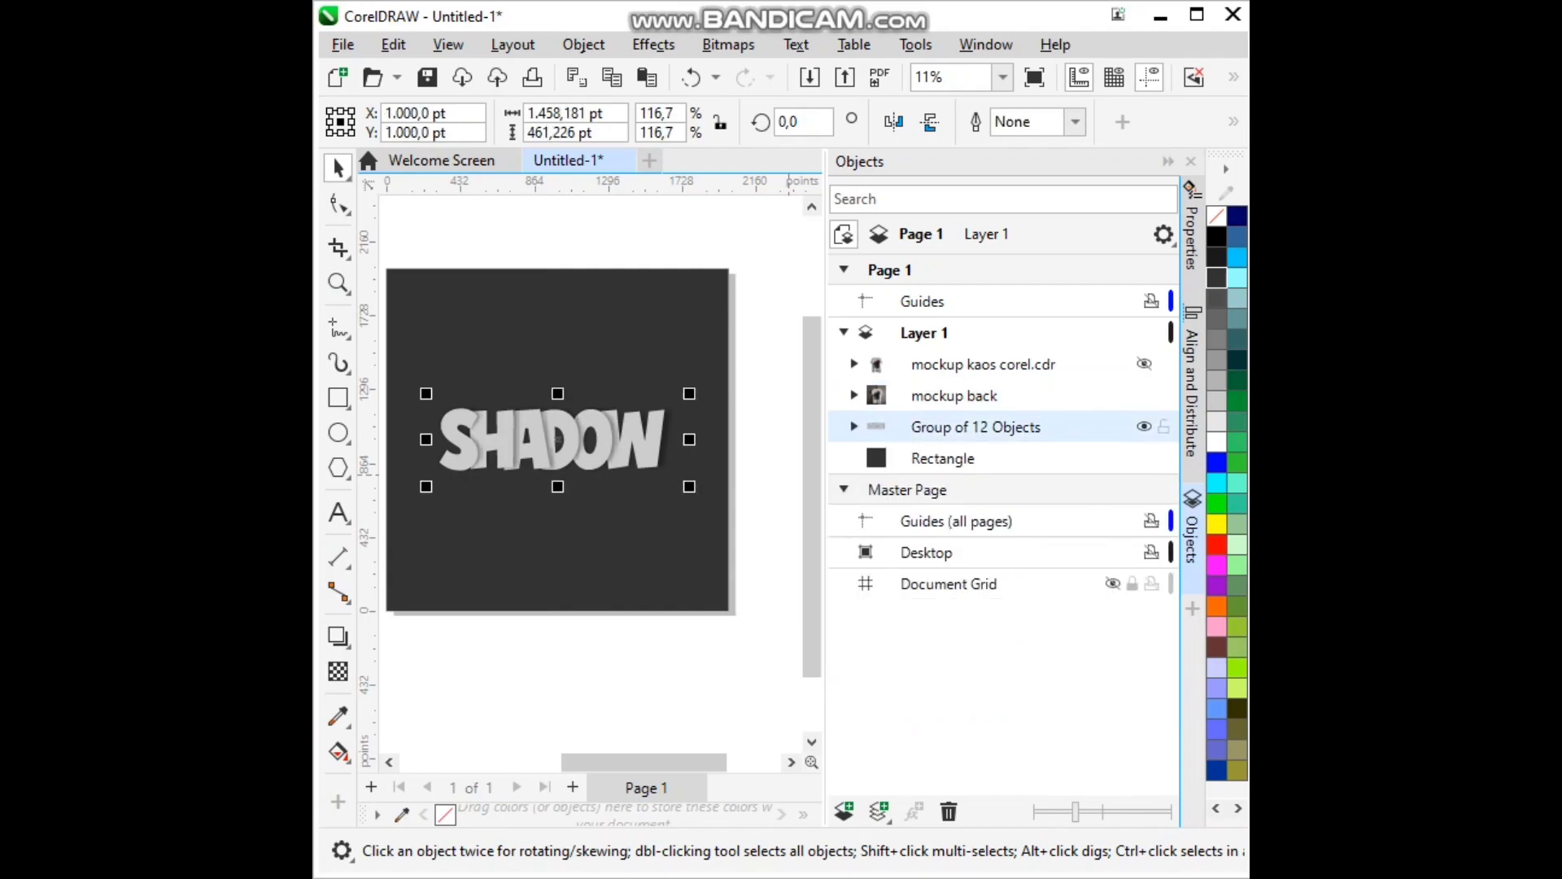
pyautogui.click(957, 458)
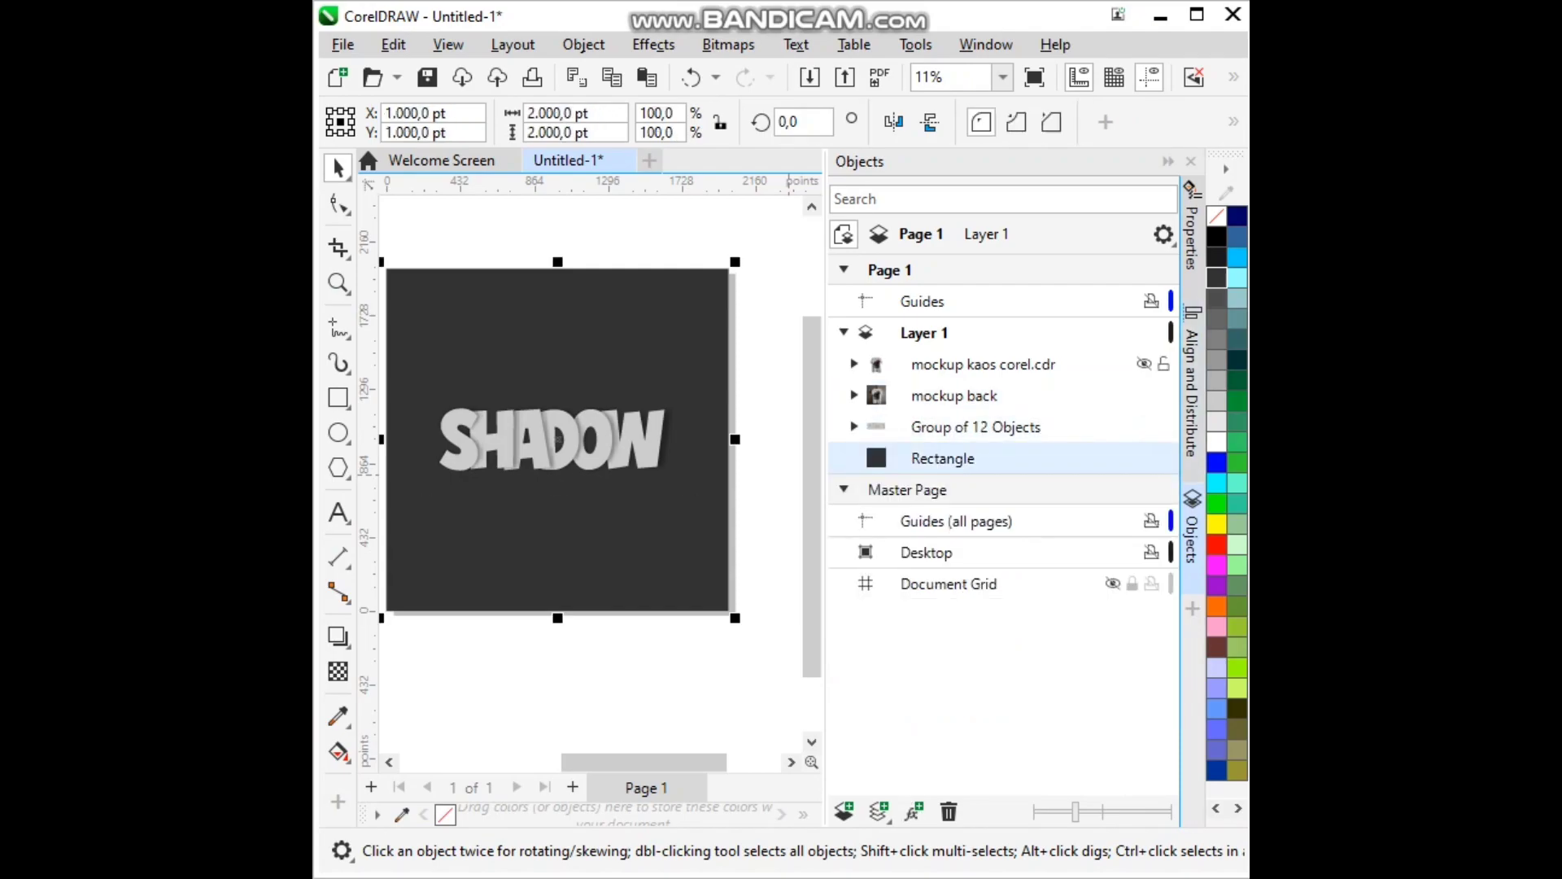
pyautogui.press('Tab')
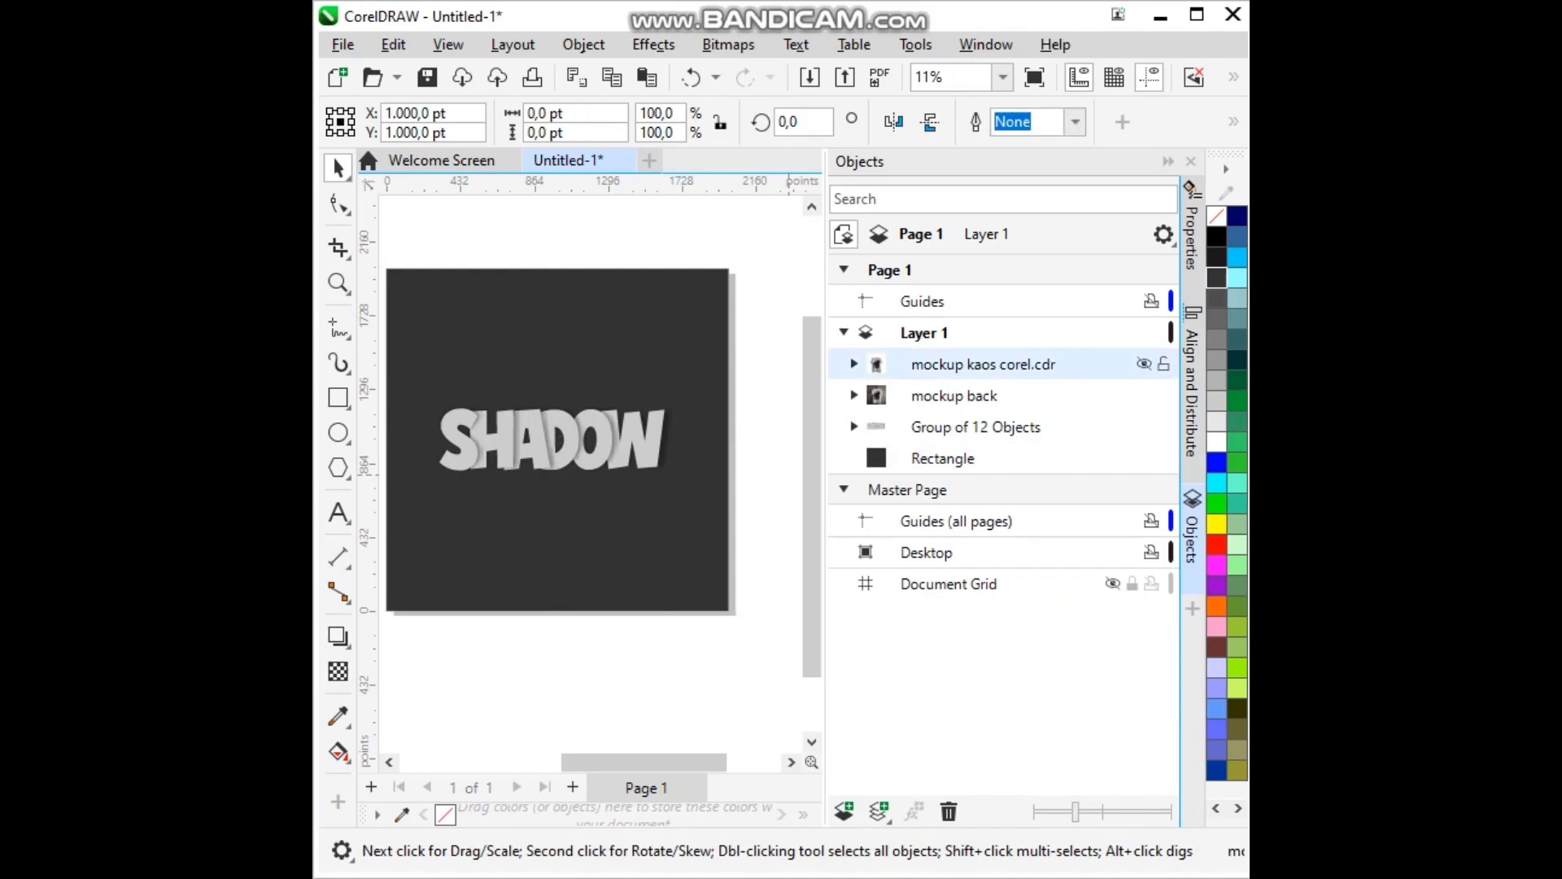
pyautogui.click(854, 363)
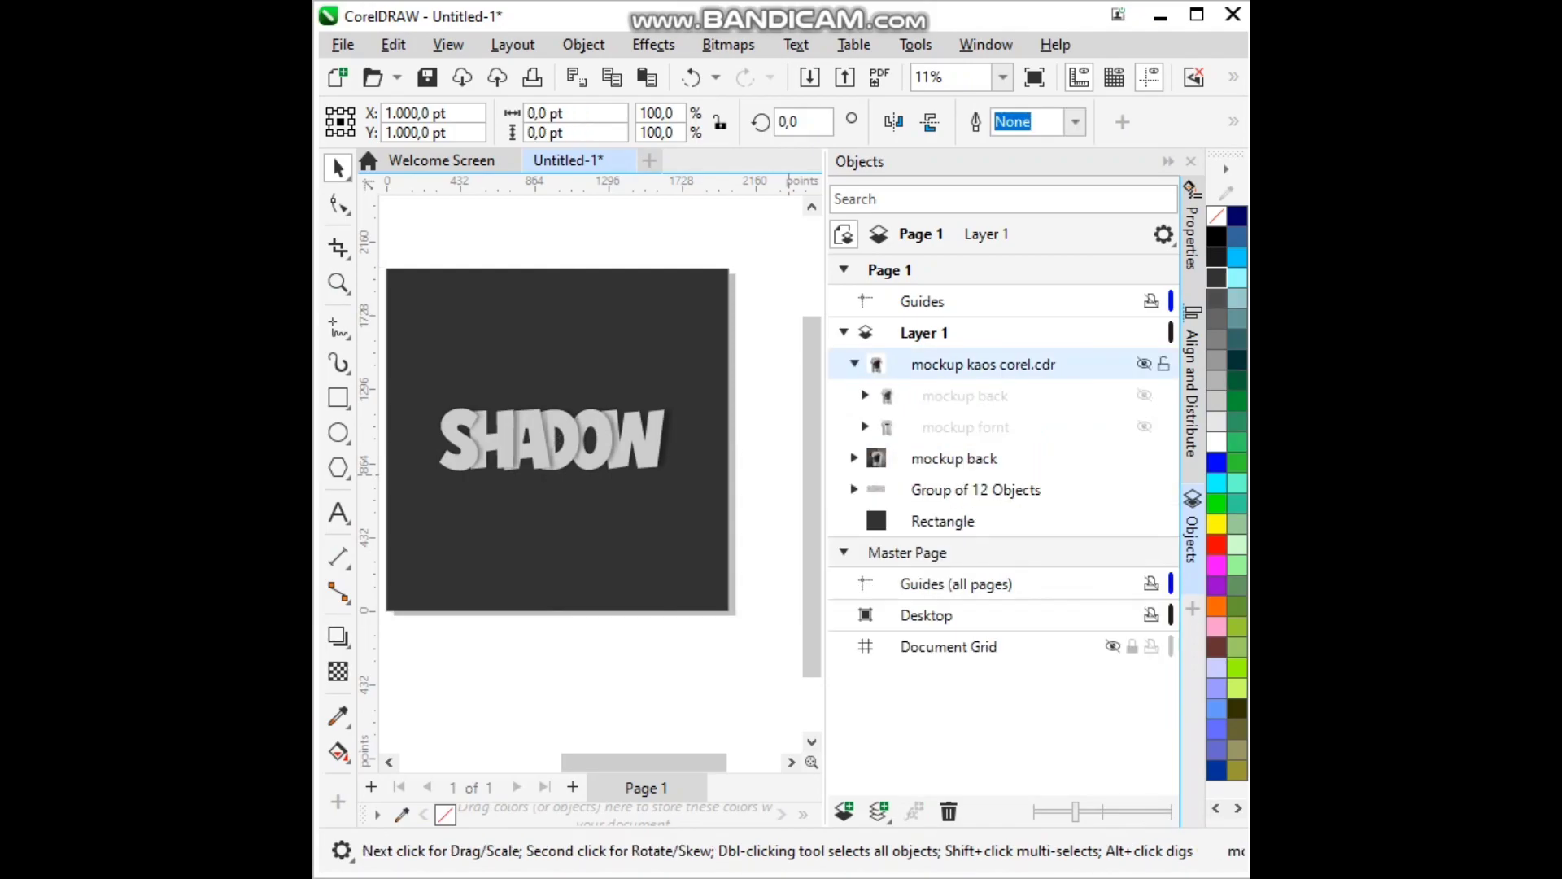
pyautogui.press('Delete')
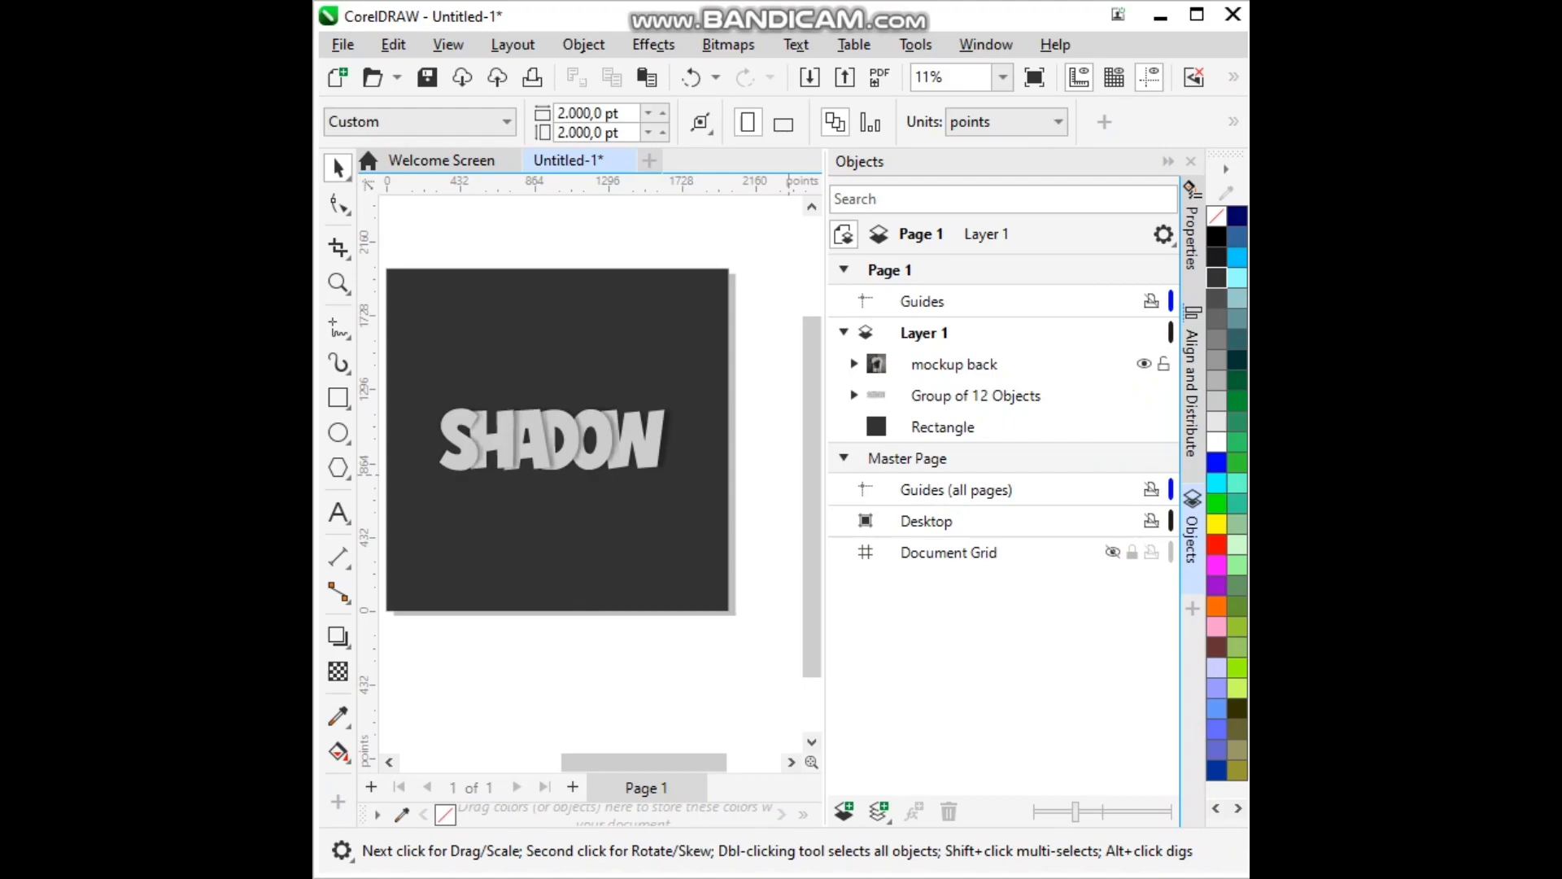
# Step: Center the mockup back group on the page
pyautogui.click(955, 365)
pyautogui.scroll(-6, 557, 474)
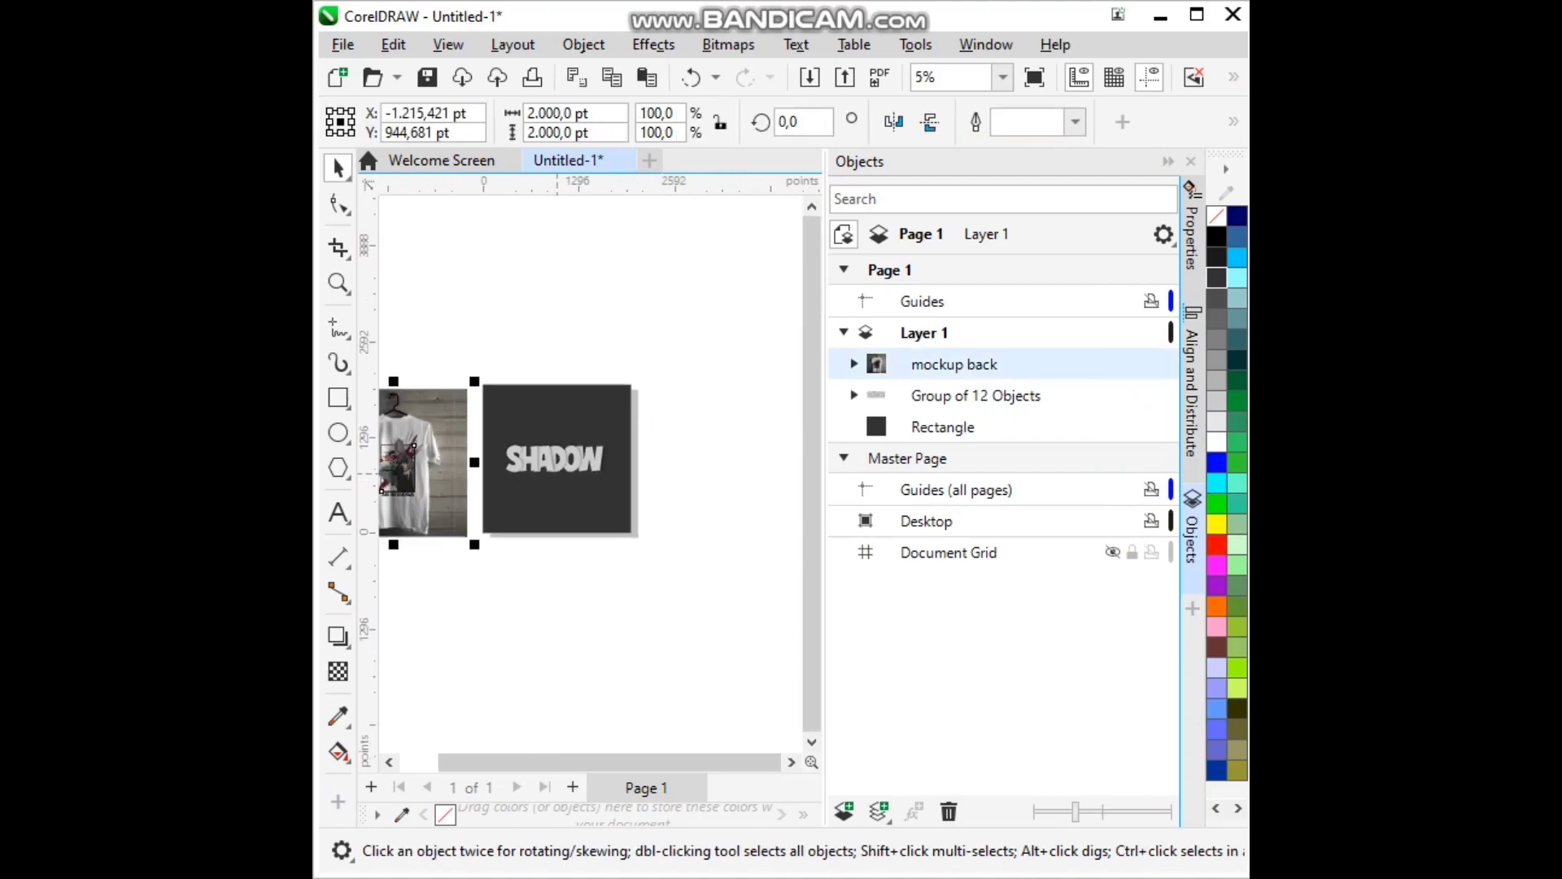
pyautogui.press('p')
pyautogui.scroll(5, 533, 464)
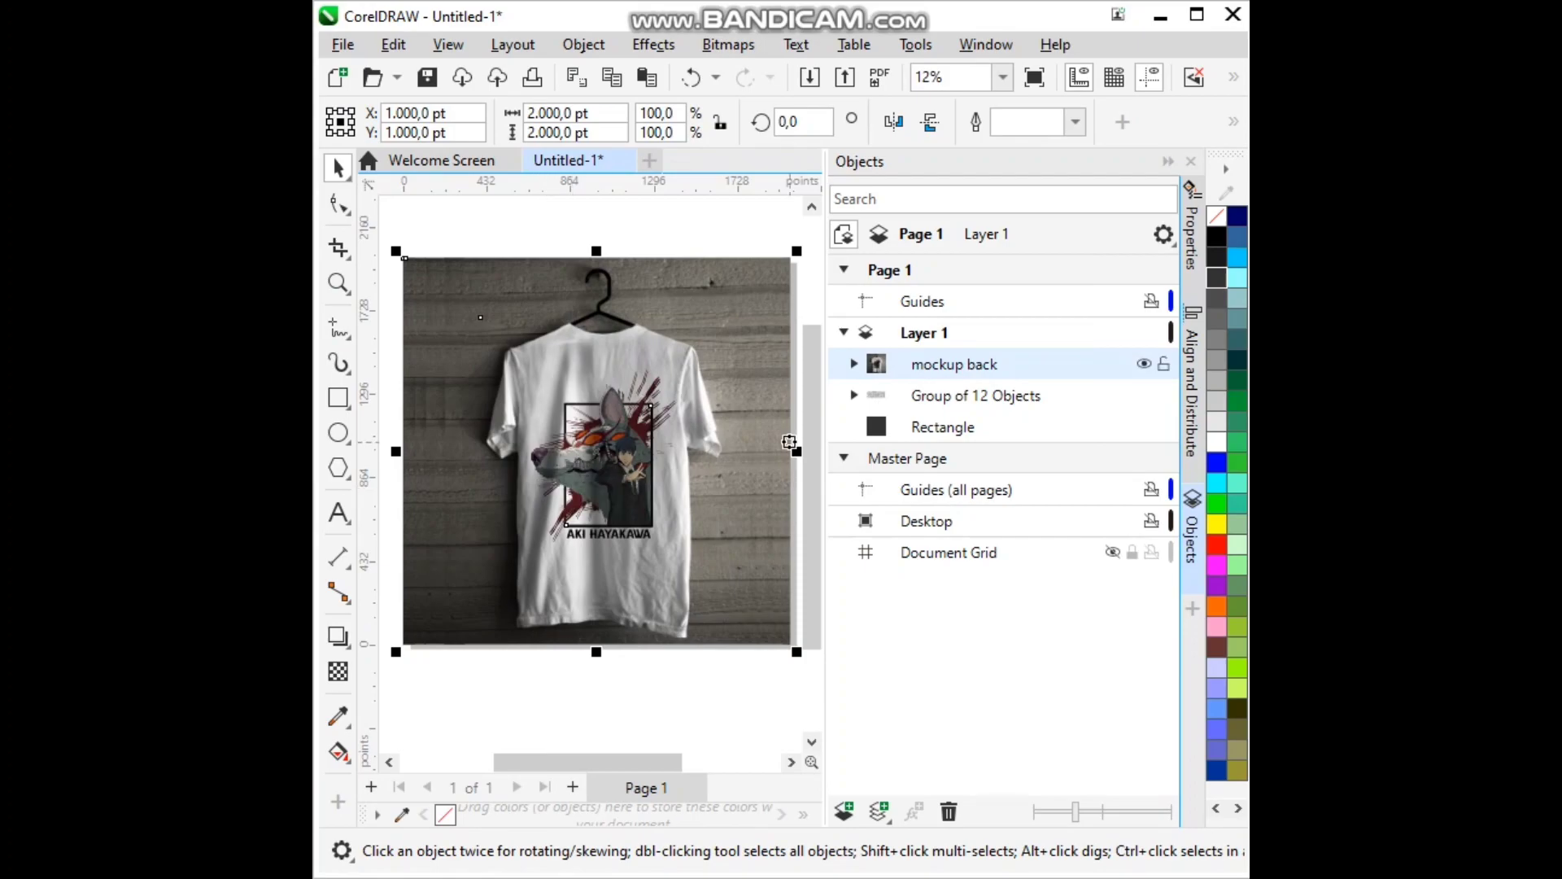
# Step: Delete the 151-object shirt artwork inside mockup back and put the SHADOW lettering group in its place, above the shirt color rectangle
pyautogui.press('Tab')
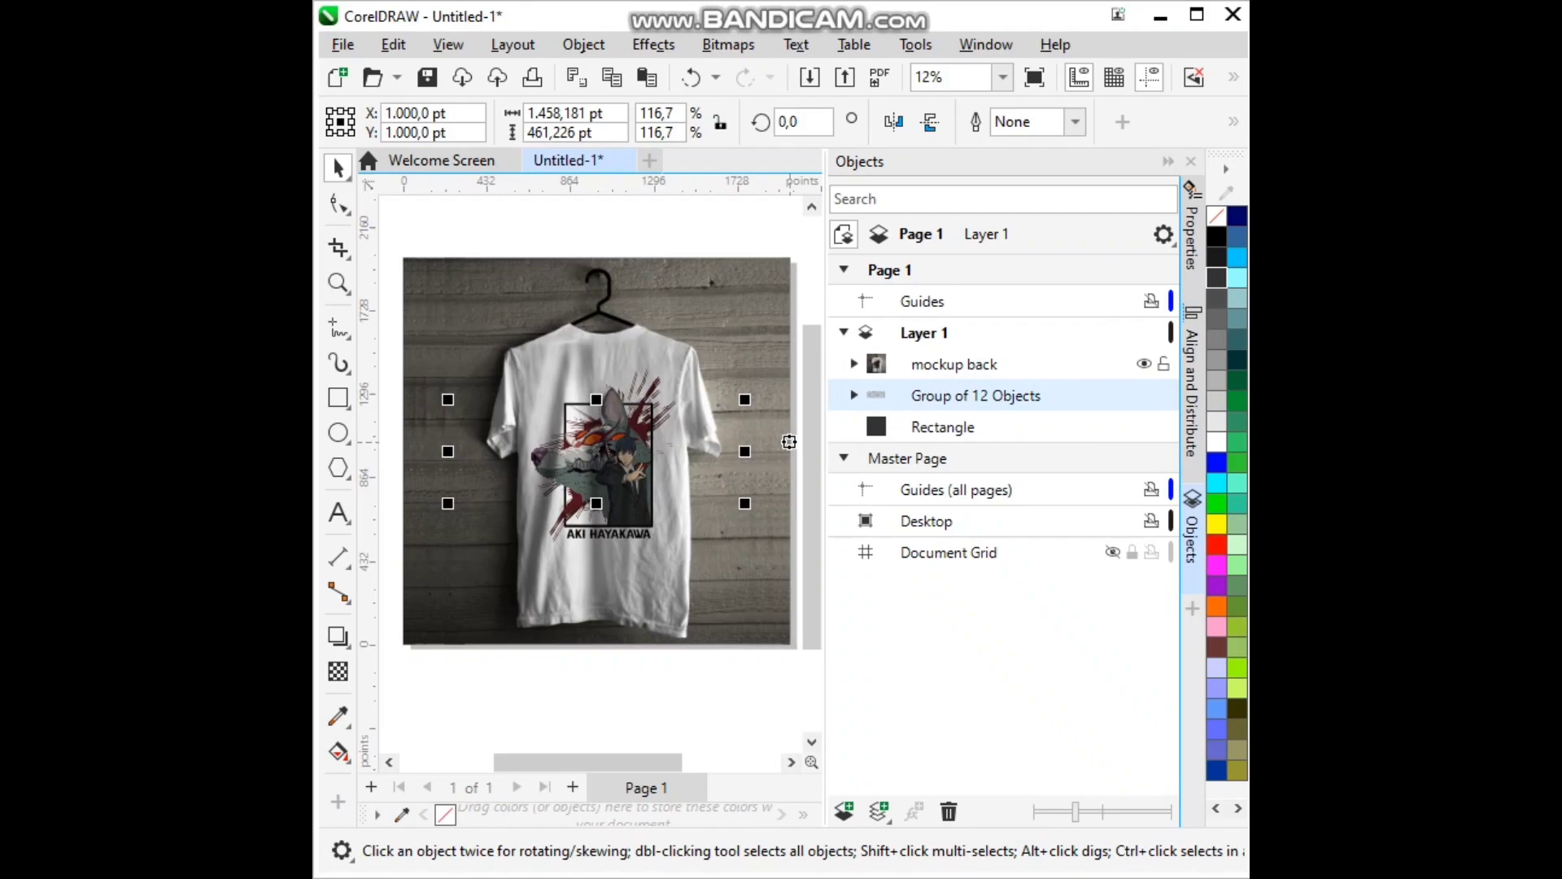
pyautogui.click(855, 364)
pyautogui.click(991, 458)
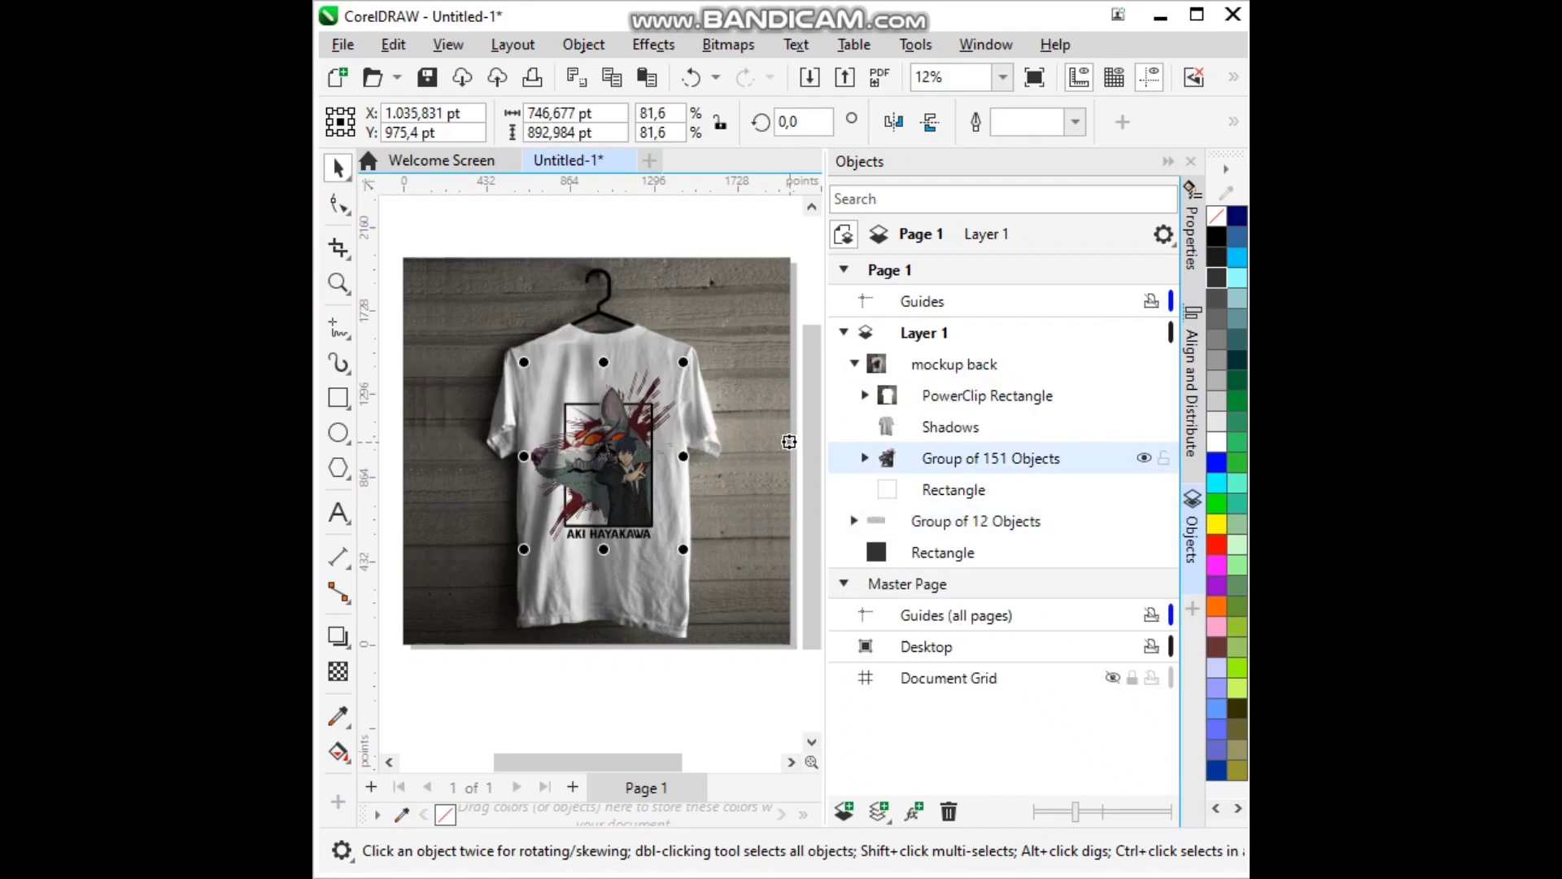
pyautogui.press('Delete')
pyautogui.moveTo(975, 489); pyautogui.dragTo(952, 446)
# Step: Fill the shirt color rectangle inside the mockup back group with near-black
pyautogui.click(953, 490)
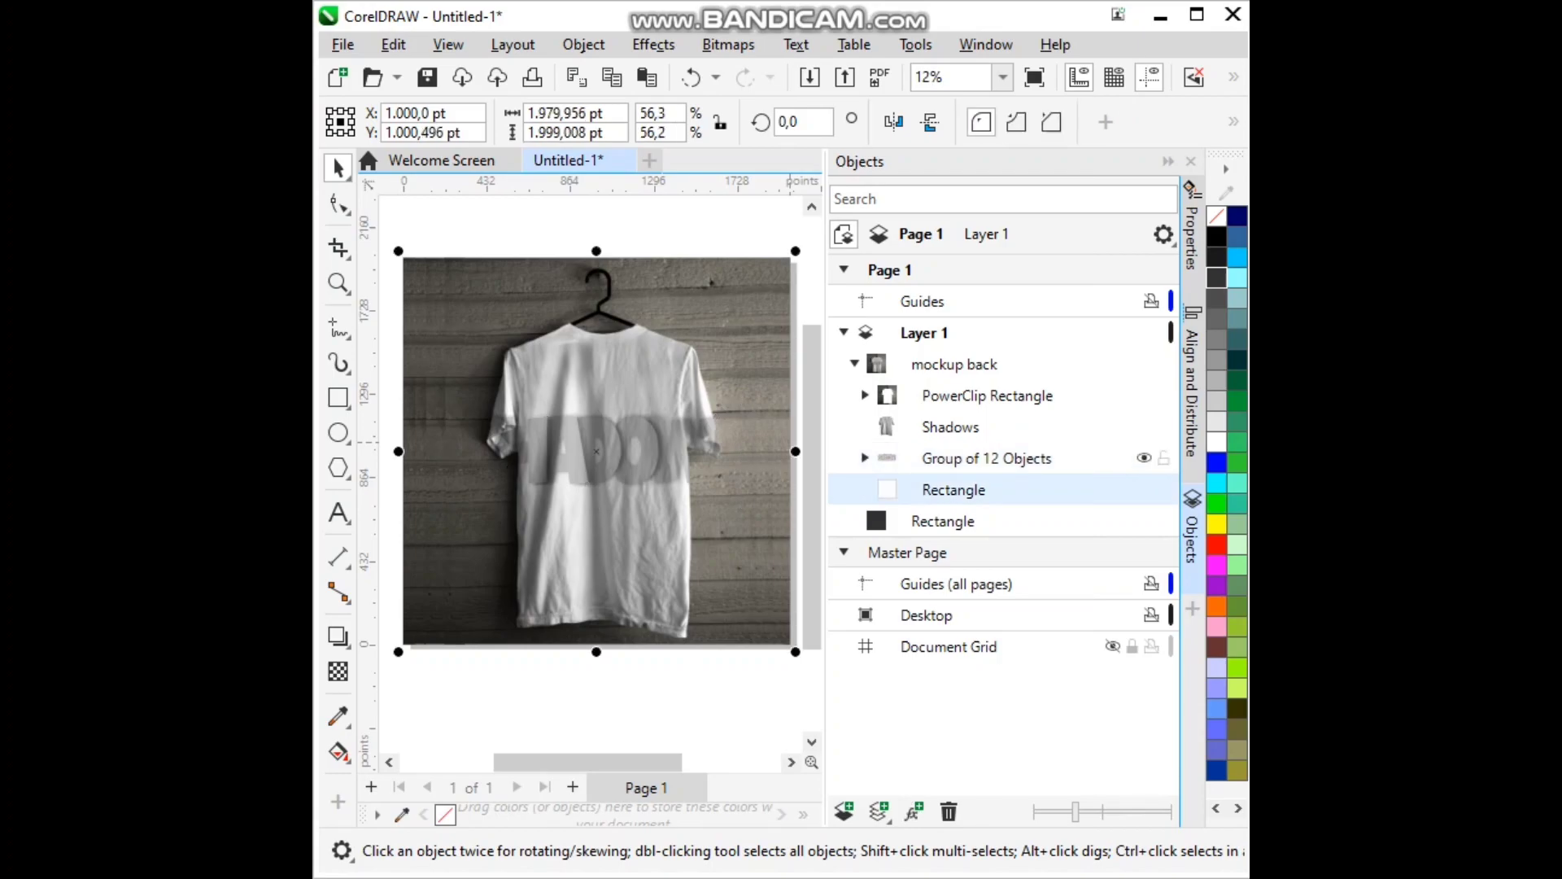
pyautogui.click(1216, 257)
pyautogui.scroll(-1, 619, 490)
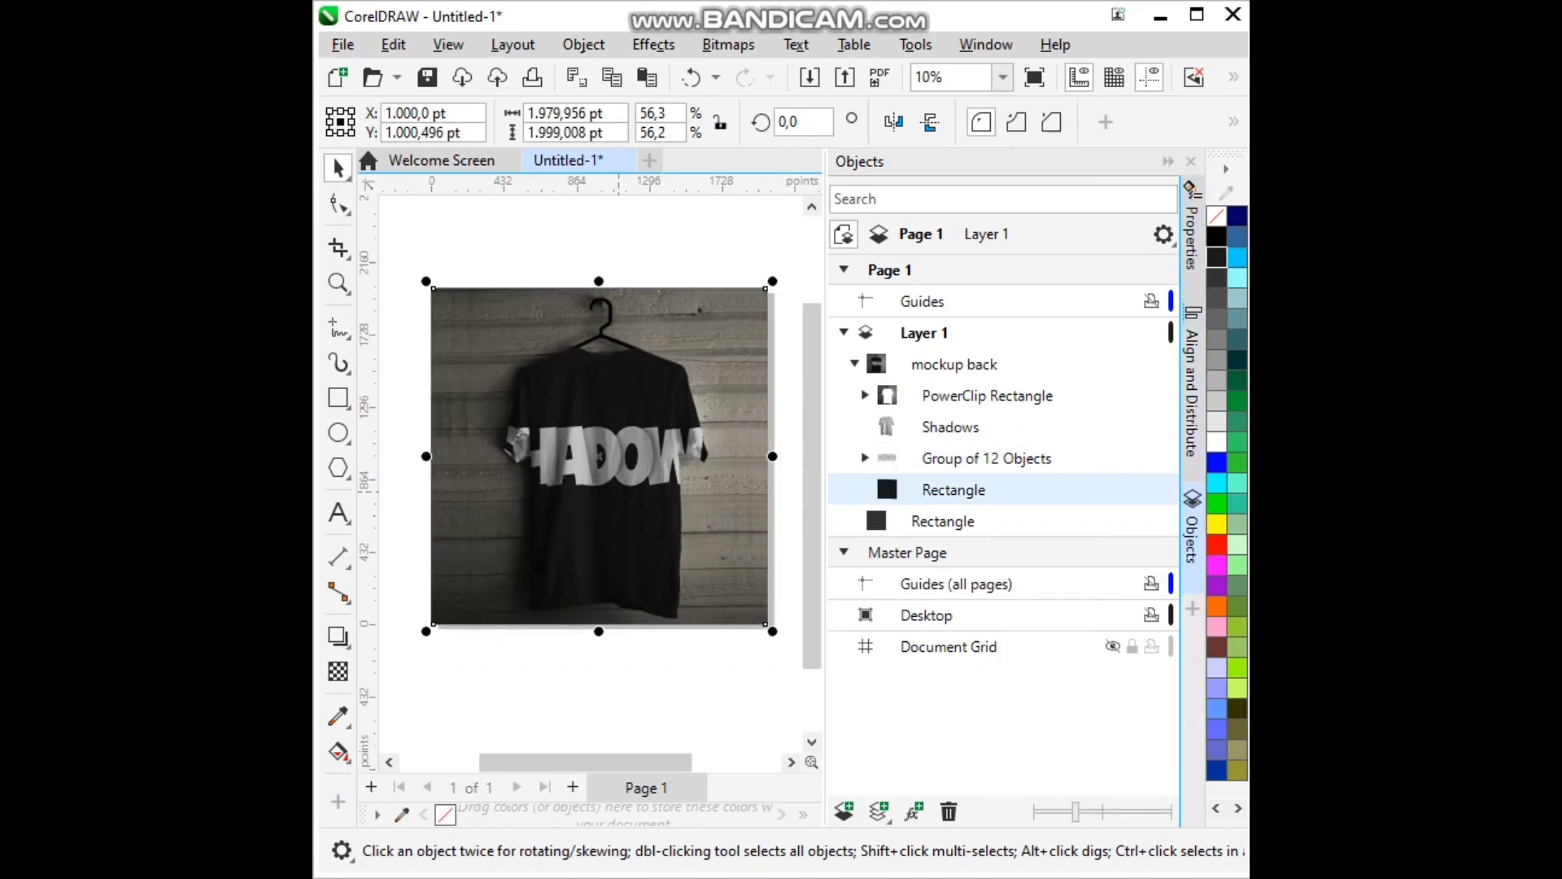
# Step: Shrink the SHADOW lettering to about 690 pt wide and place it across the shirt's upper back
pyautogui.click(976, 458)
pyautogui.moveTo(729, 410); pyautogui.dragTo(629, 423)
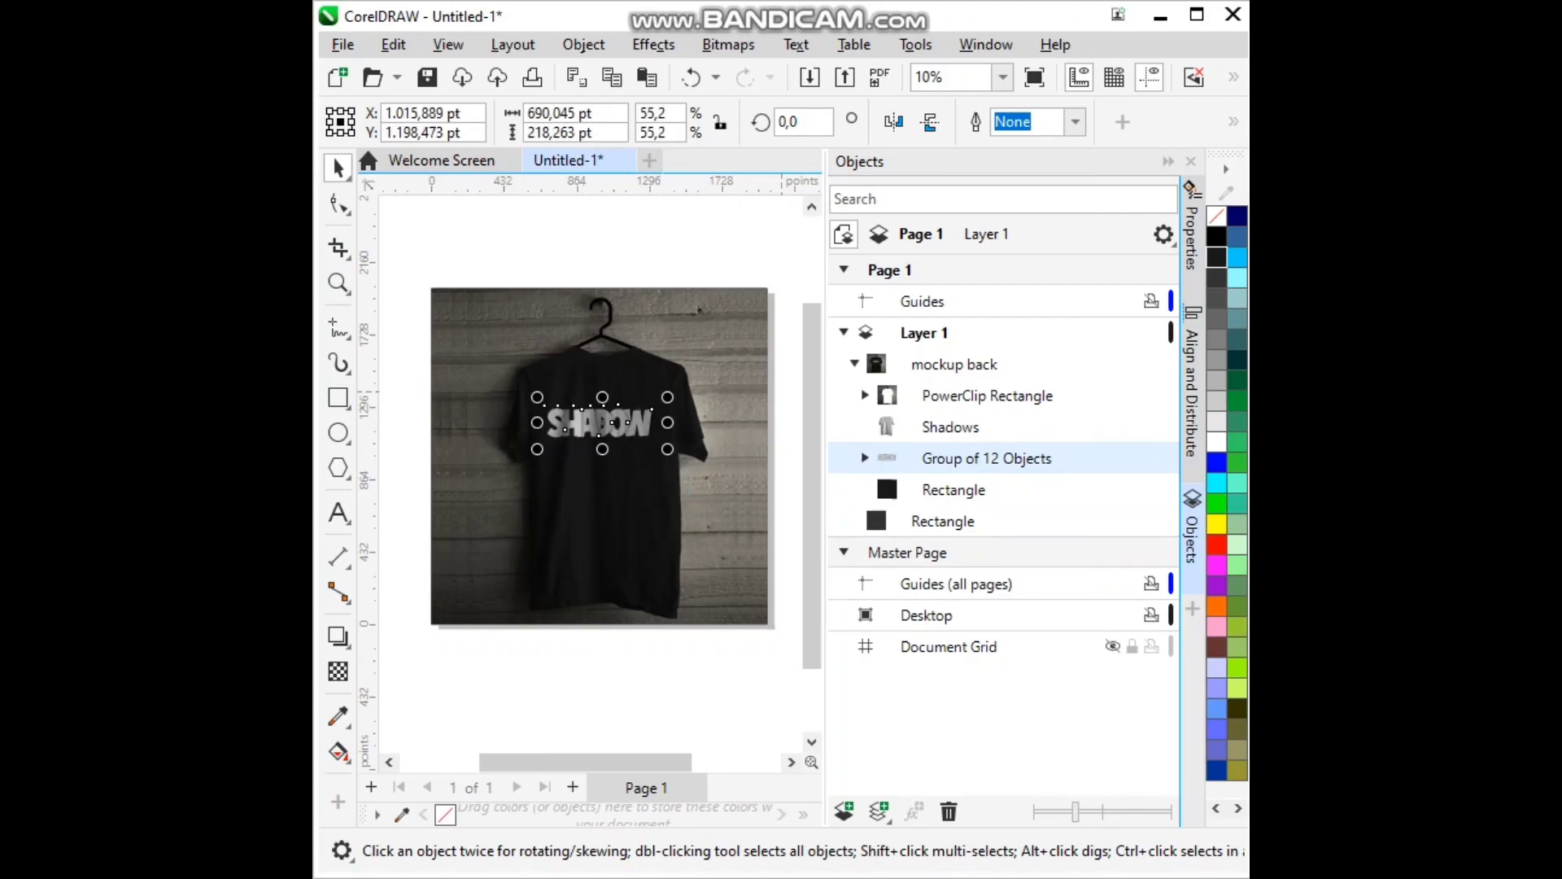
pyautogui.click(1168, 161)
pyautogui.scroll(4, 768, 434)
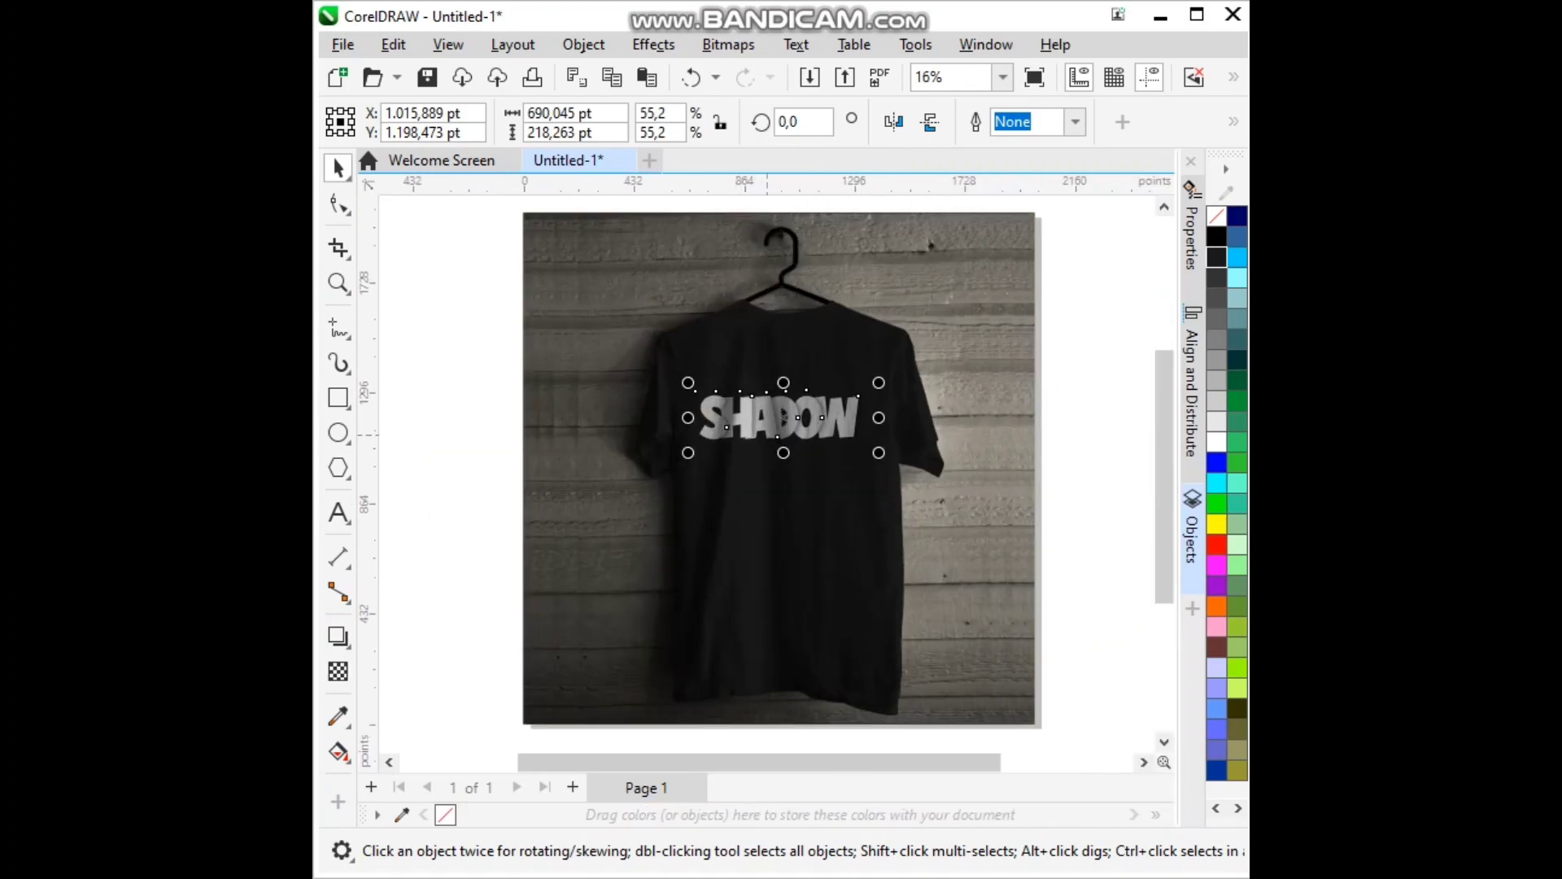
pyautogui.click(1121, 372)
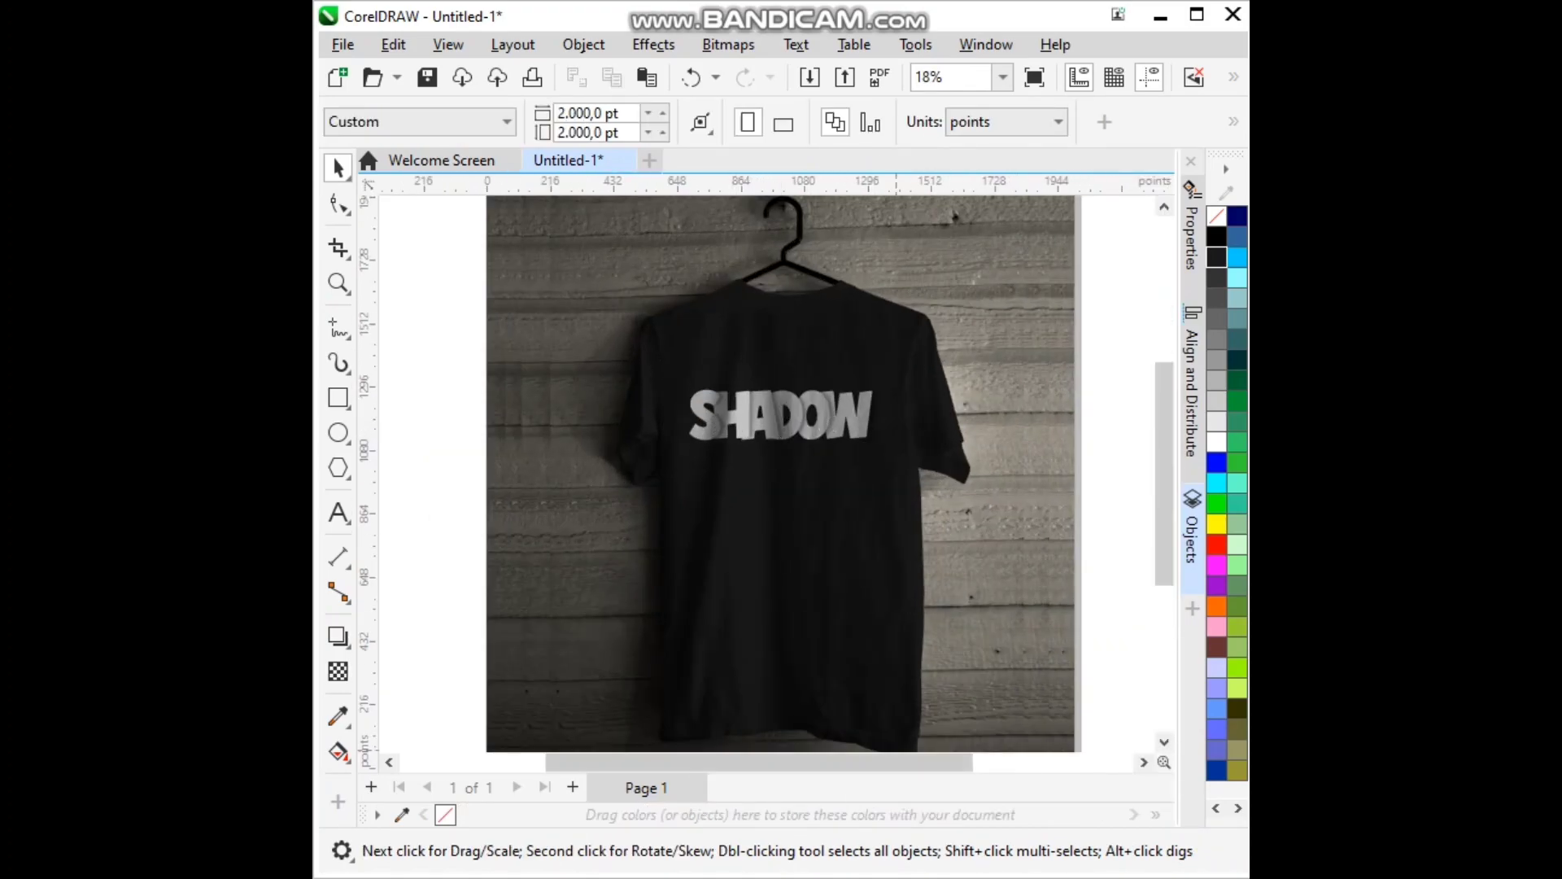